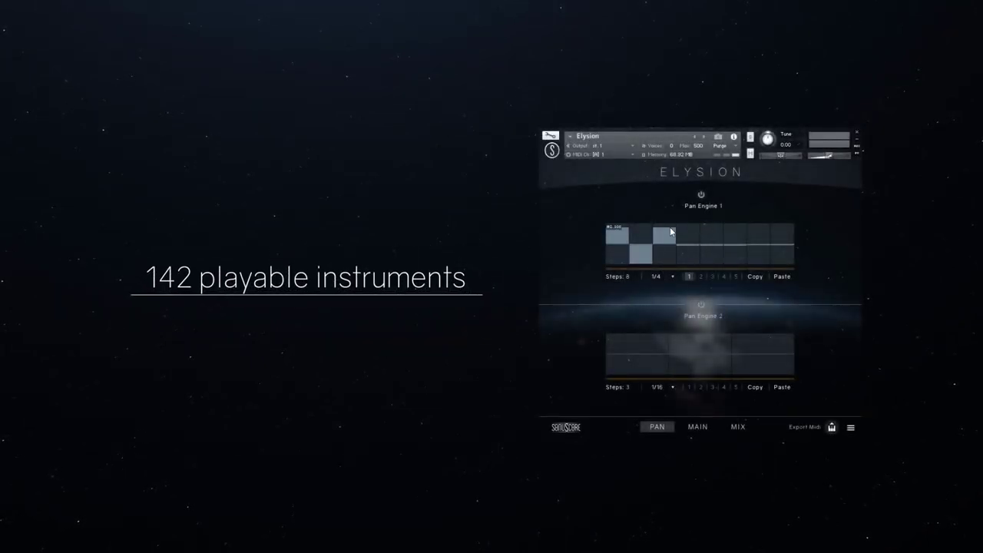
- Set steps 3 and 8 of Pan Engine 1, edit arp pattern B, and raise Floating Debris to 0.2 dB
left_click(664, 237)
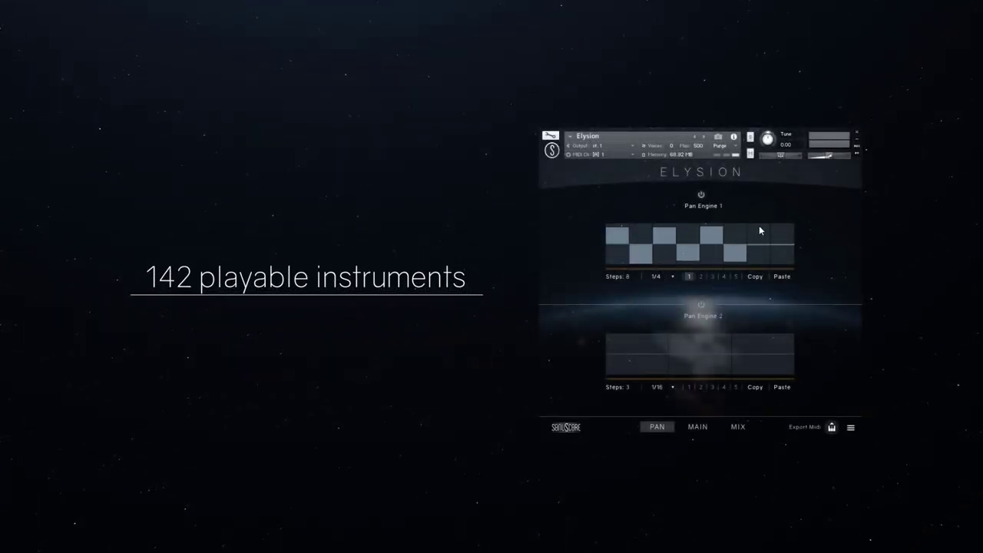
left_click(779, 259)
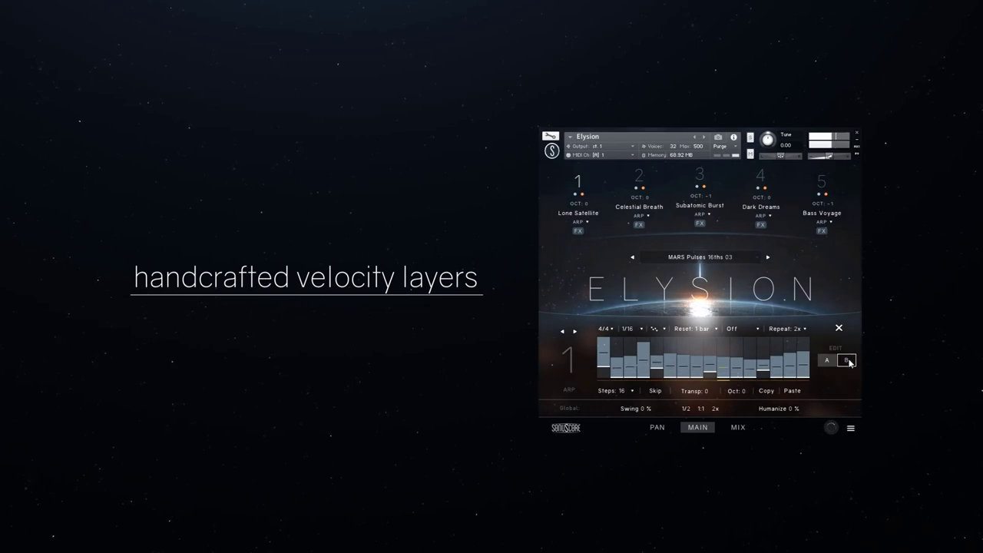
left_click(848, 360)
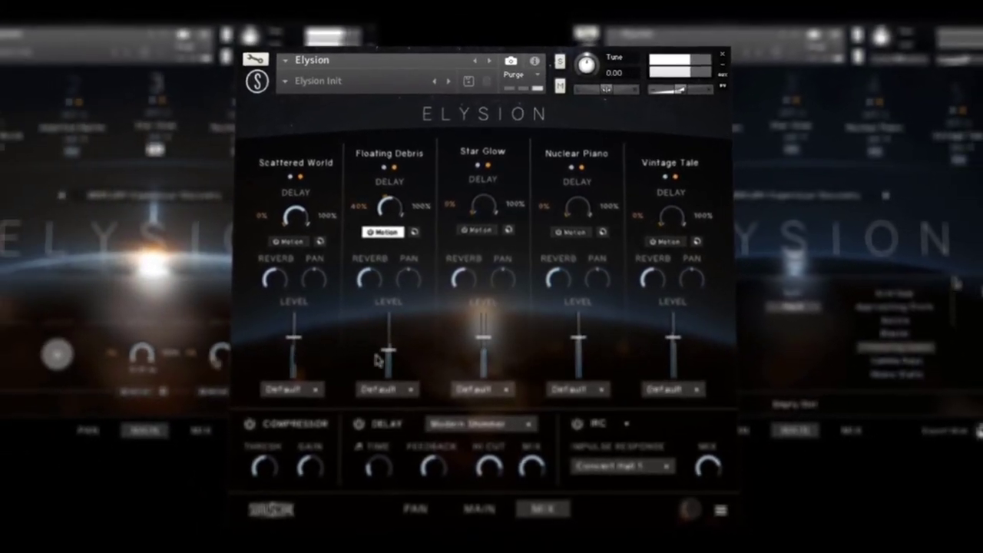
left_click_drag(393, 352, 392, 318)
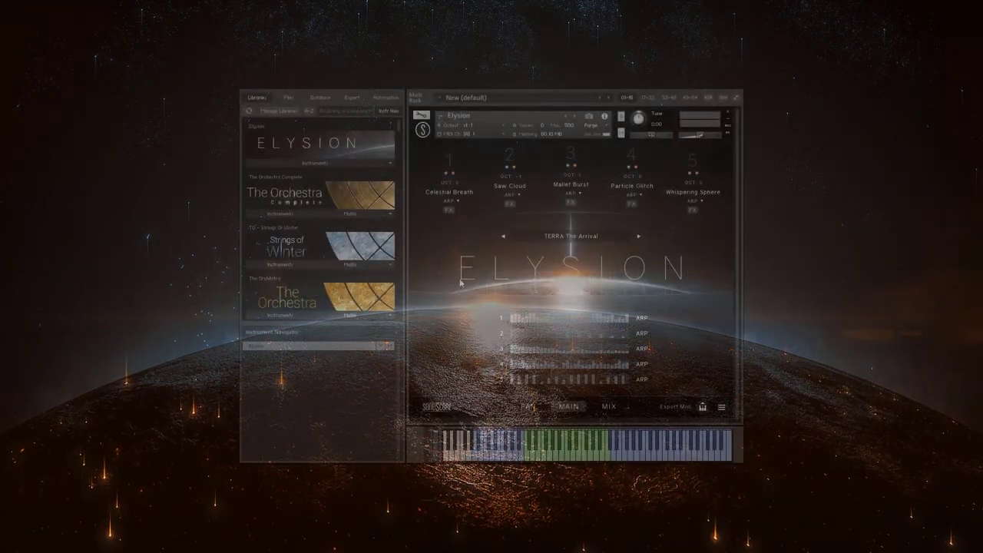
- Try the Spheres theme TERRA PAD Andromeda Galaxy, then load VENUS HIT Keys In Space
left_click(538, 238)
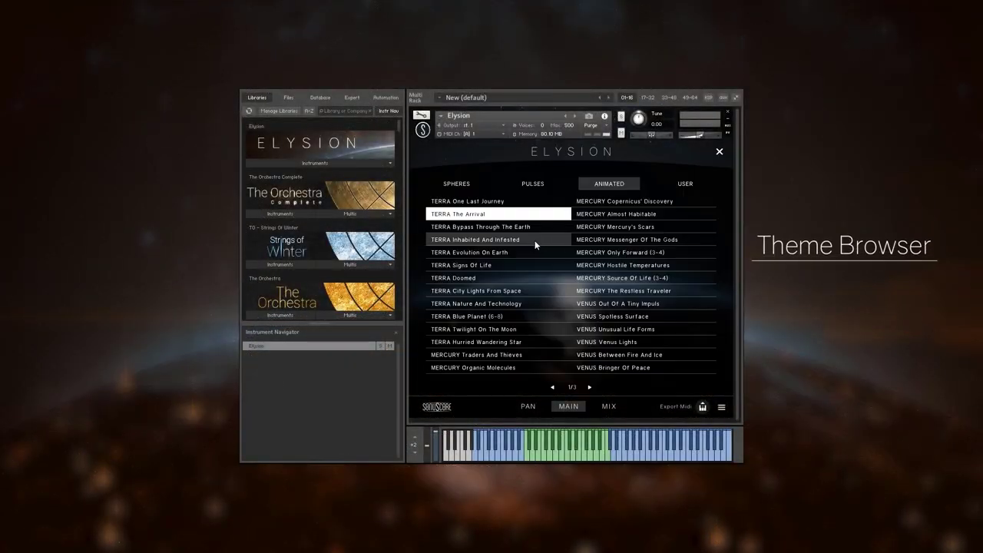
left_click(479, 188)
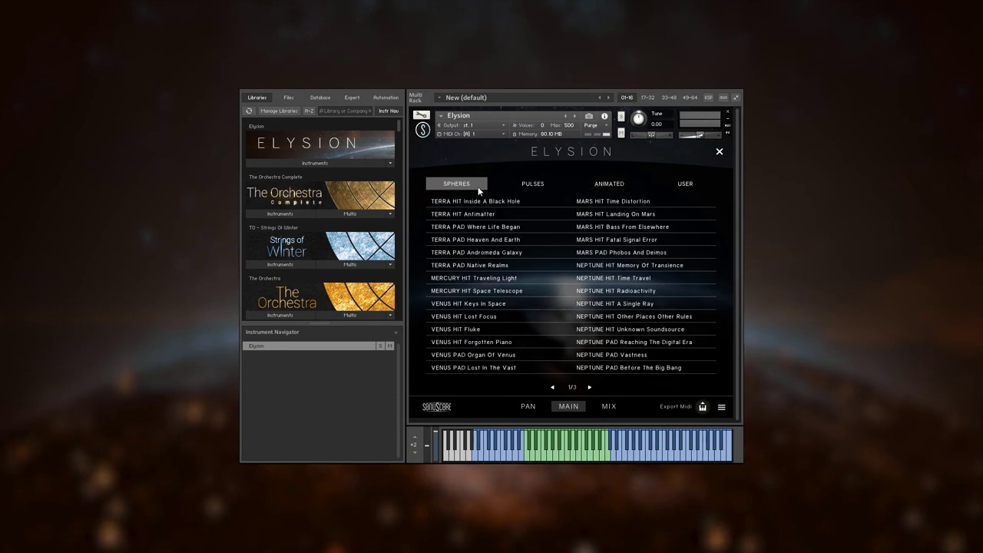
left_click(479, 252)
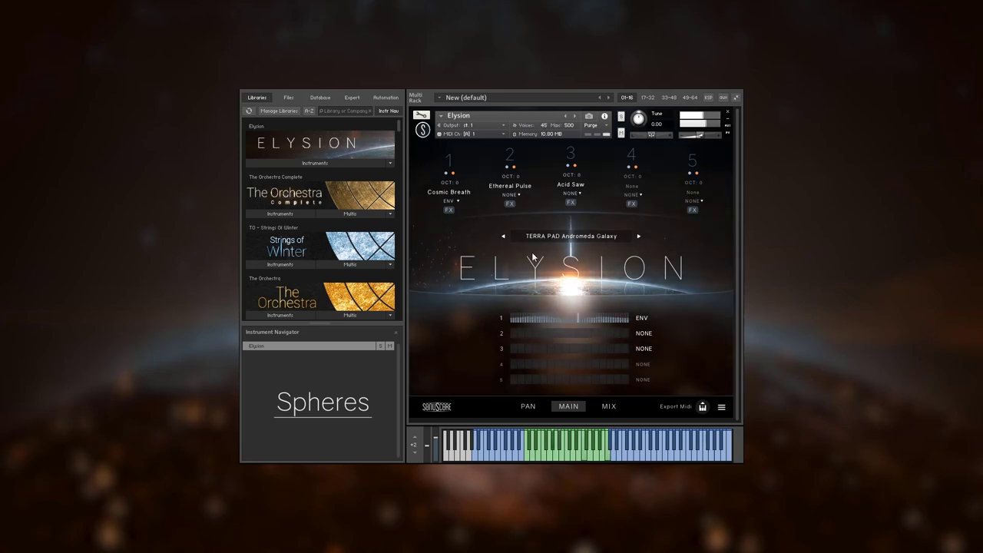
left_click(581, 239)
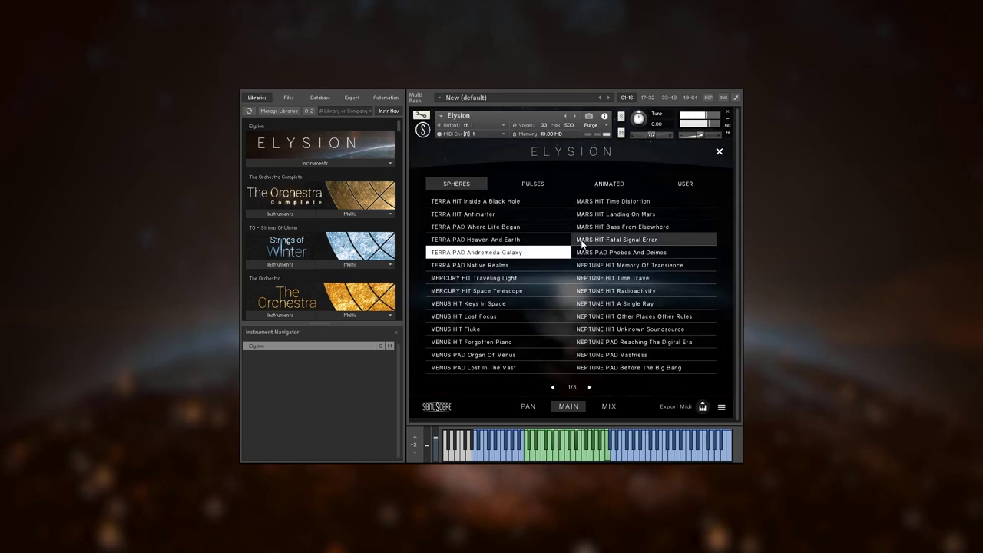
left_click(494, 305)
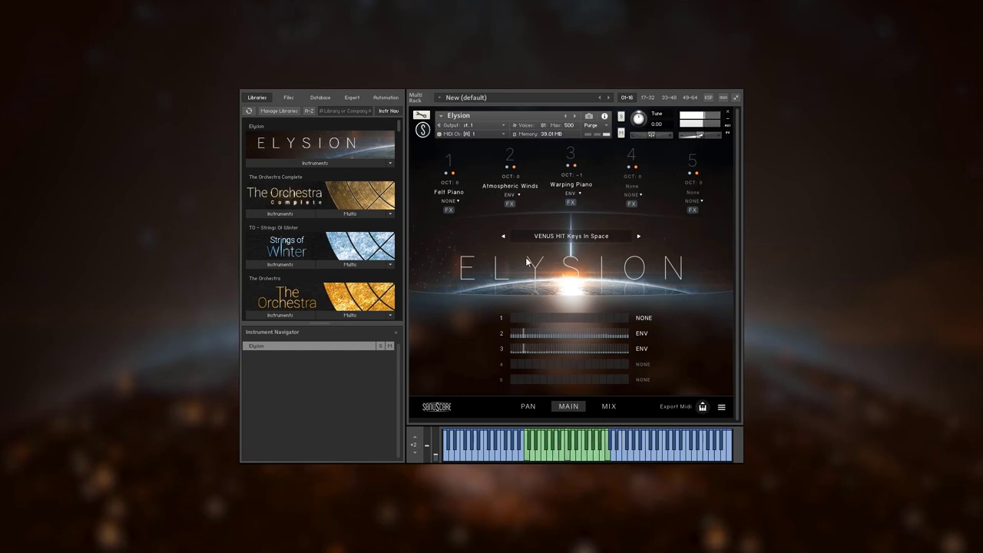
- Load the Pulses theme MARS Pulses 16ths 03
left_click(554, 237)
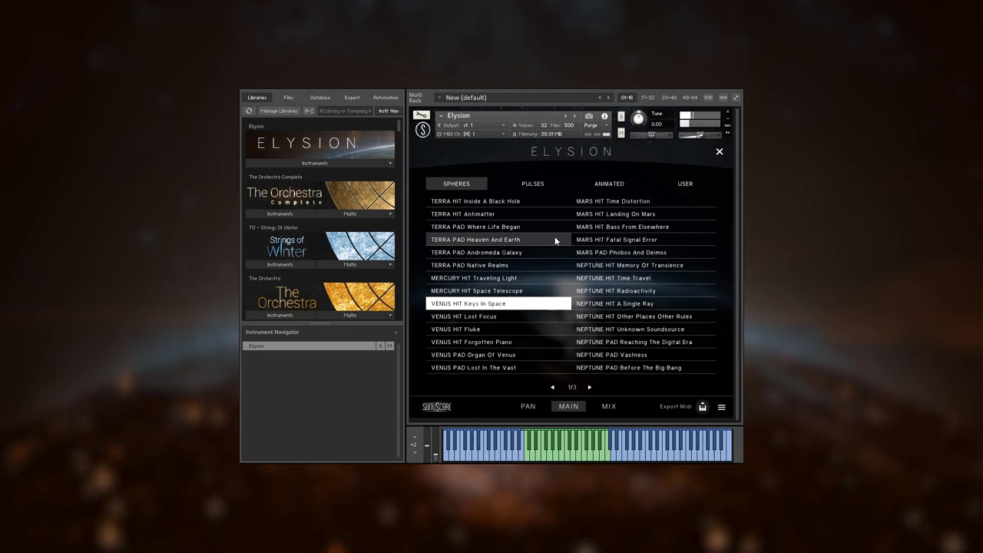
left_click(526, 183)
left_click(638, 328)
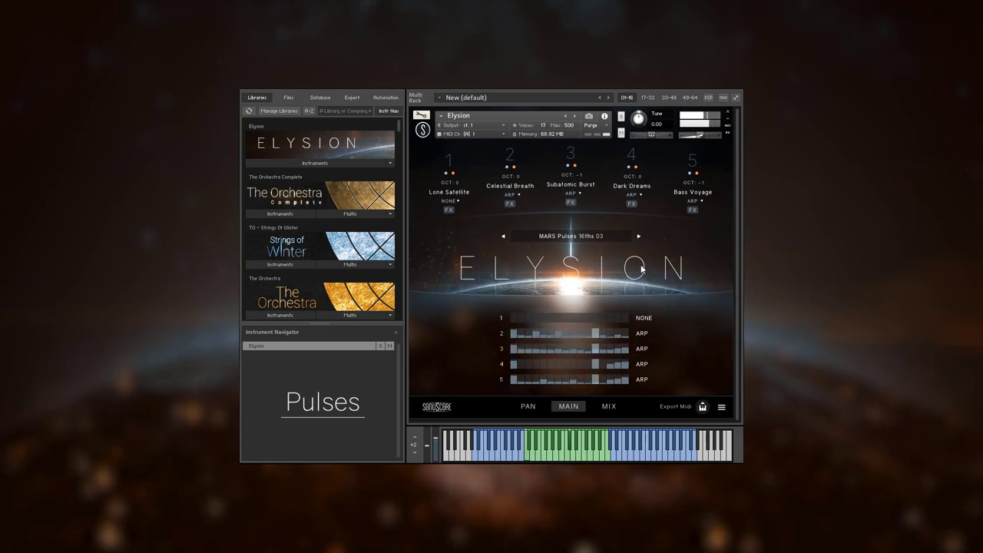
- Load the Animated theme TERRA Doomed, then browse page 2 of Animated themes and close the list
left_click(590, 235)
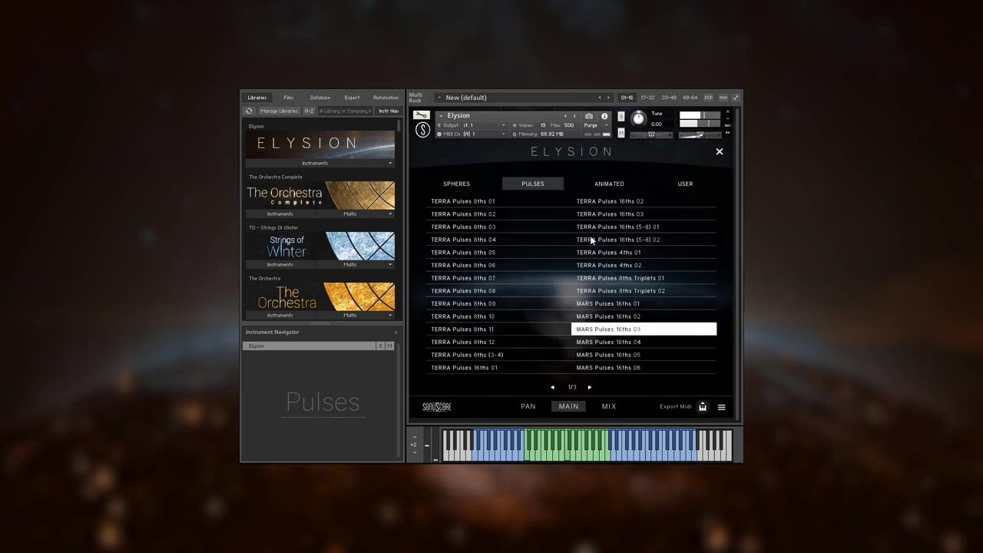
left_click(598, 184)
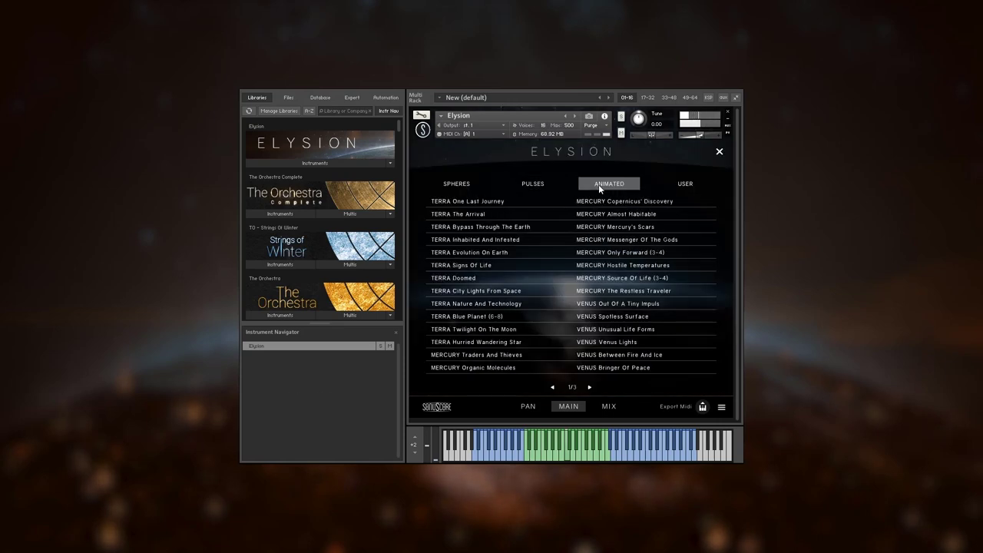
left_click(482, 278)
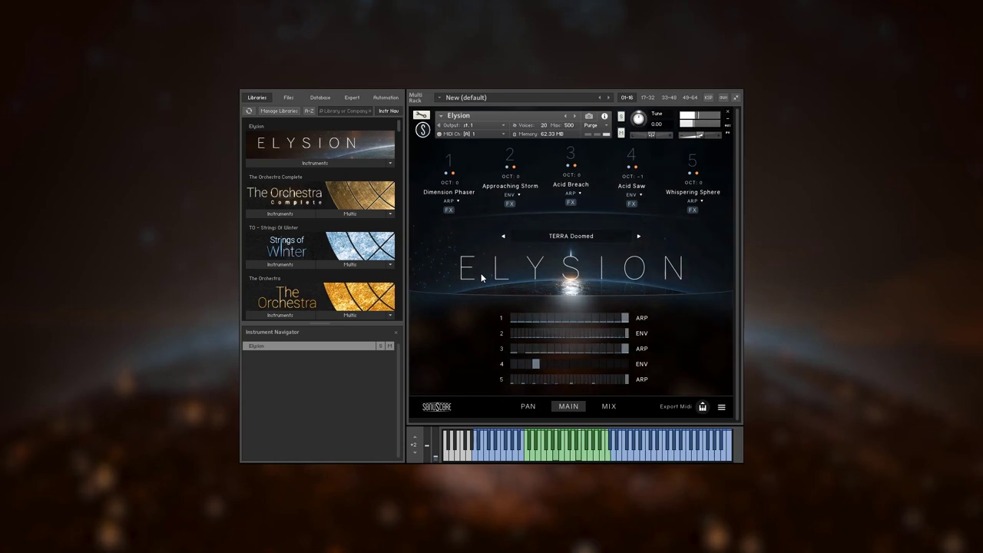
left_click(571, 236)
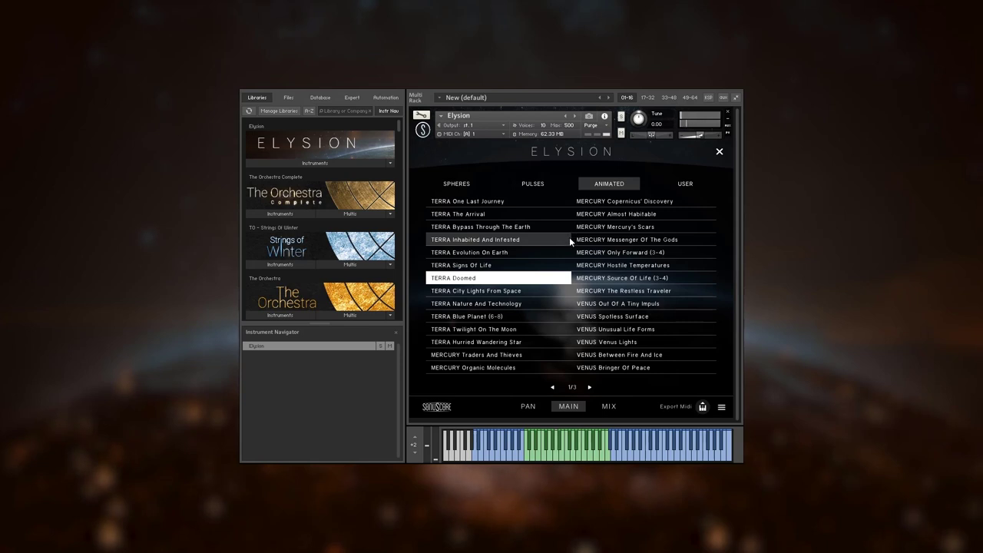
left_click(590, 388)
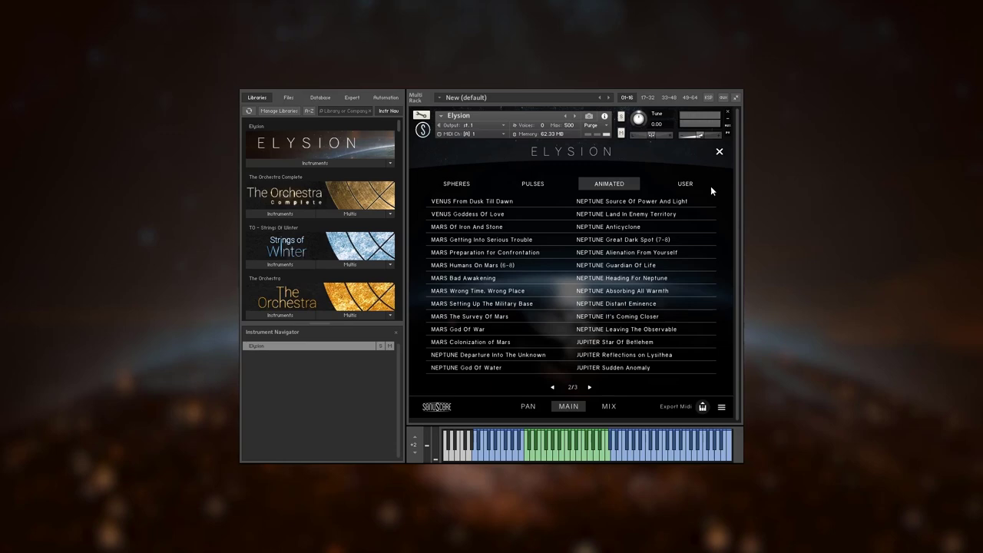
left_click(723, 154)
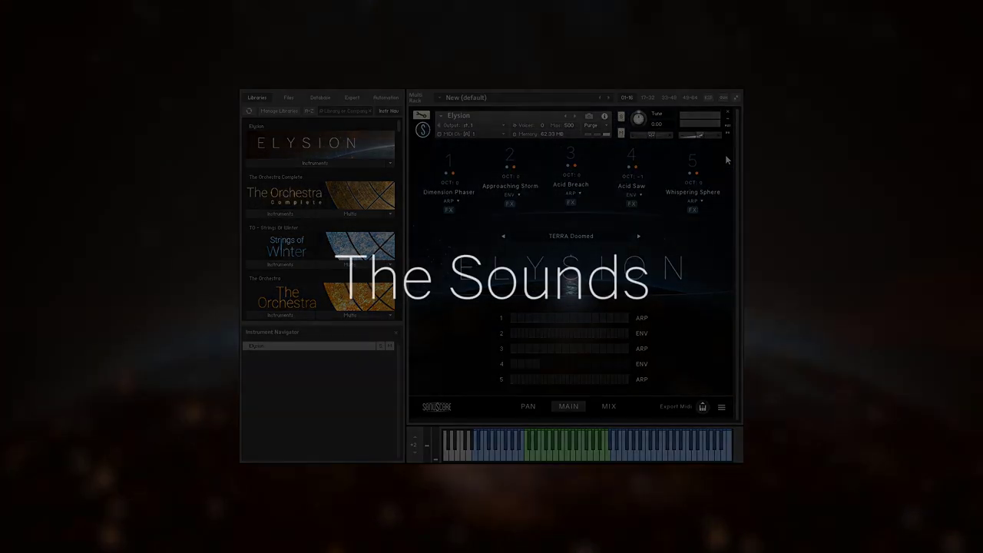
- Switch to TERRA The Arrival and load the soft sustain sound Solar Breath into slot 1
left_click(503, 236)
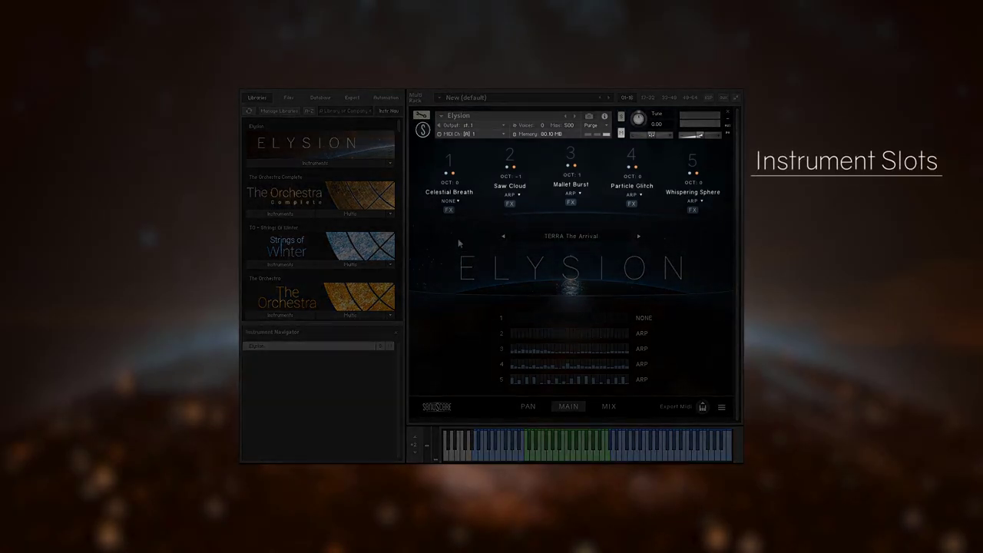
left_click(461, 193)
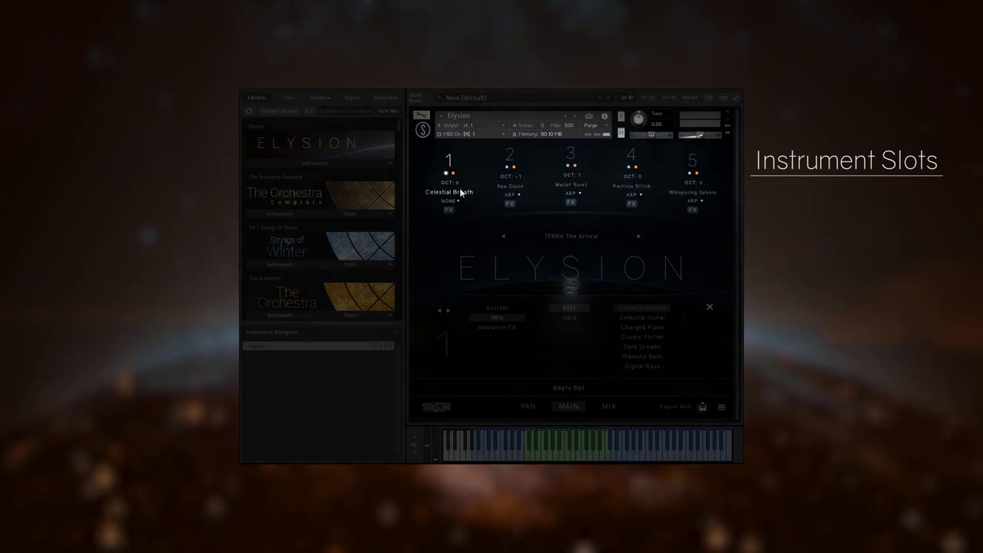
left_click(496, 308)
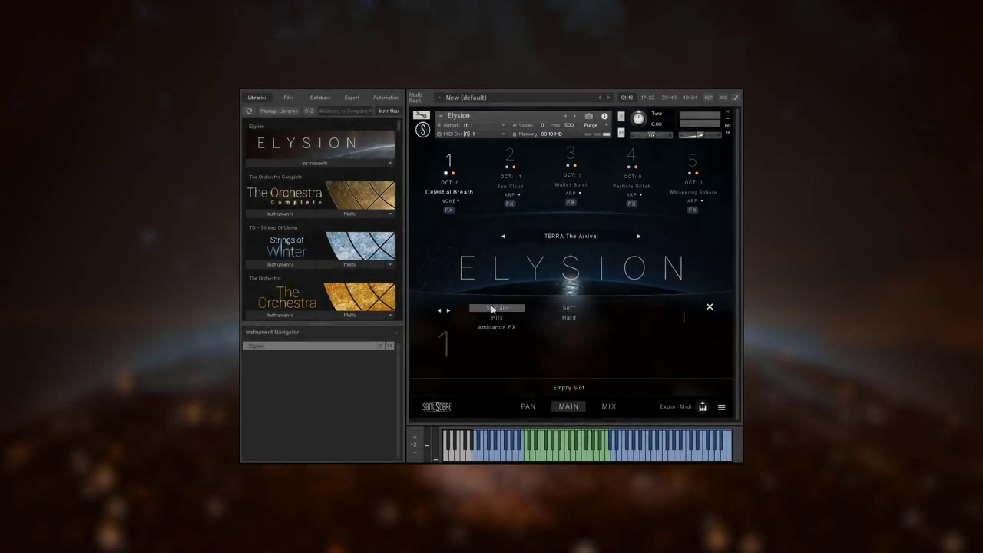
left_click(572, 308)
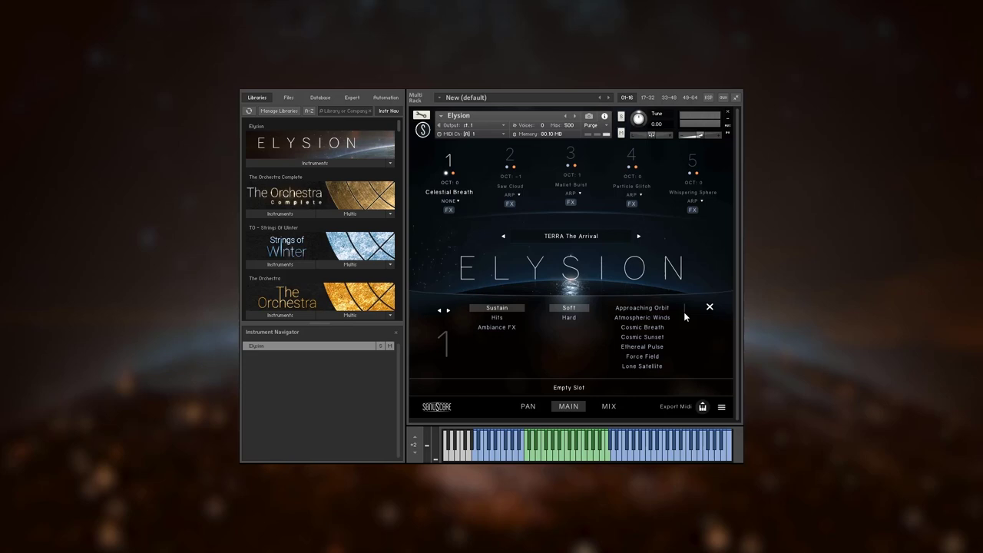
scroll(686, 322, "down", 3)
scroll(684, 338, "down", 2)
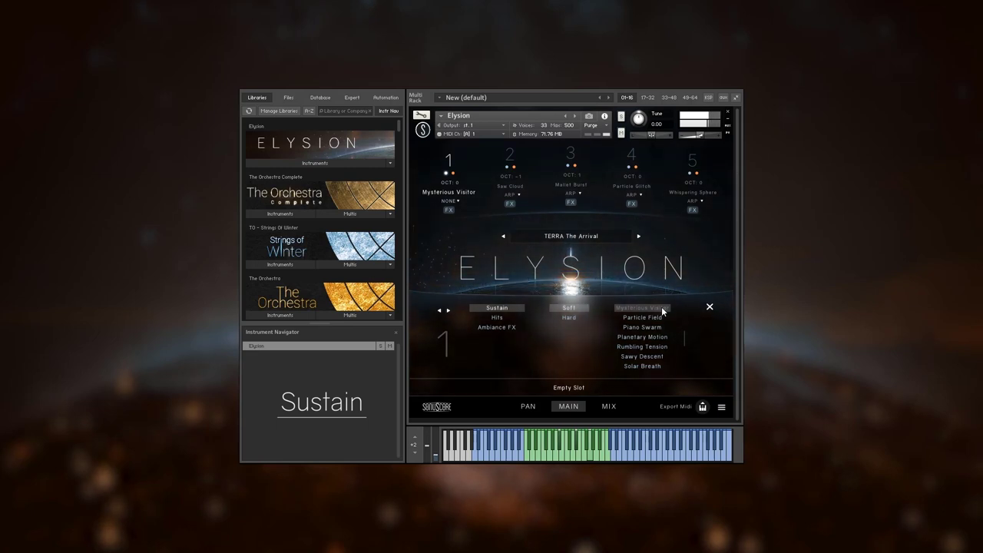
left_click(639, 366)
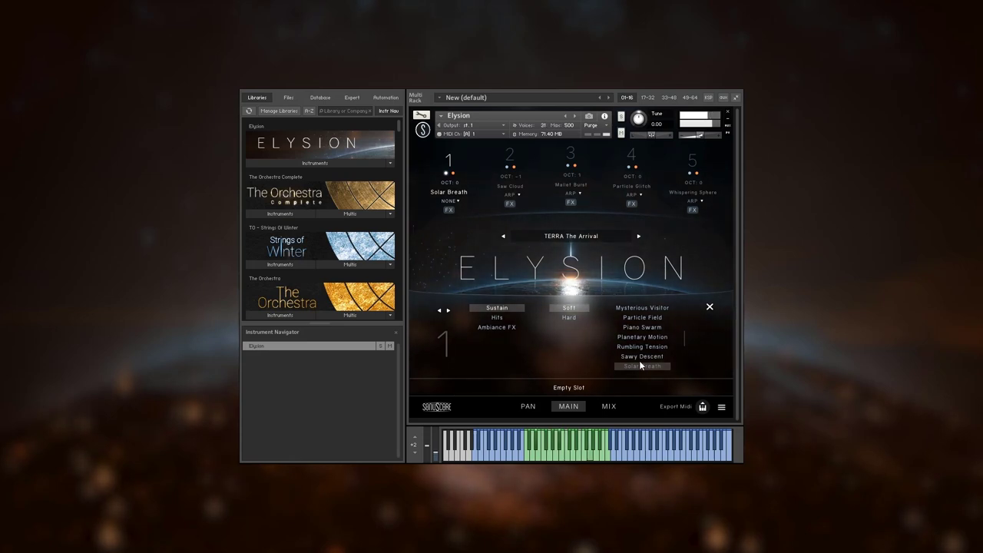
- Browse the soft Hits, then load the soft Ambiance FX sound Gravitational Mass into slot 1
left_click(512, 320)
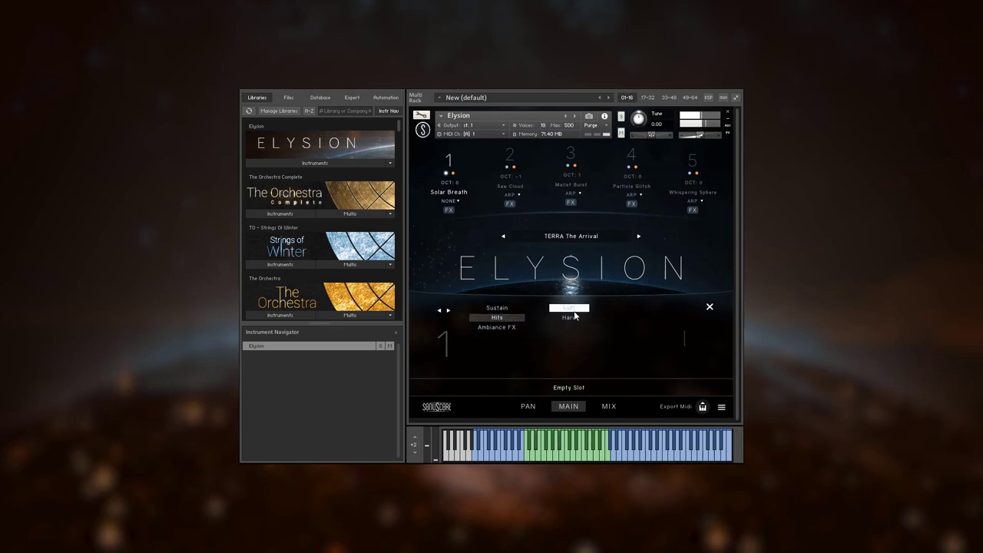
left_click(572, 309)
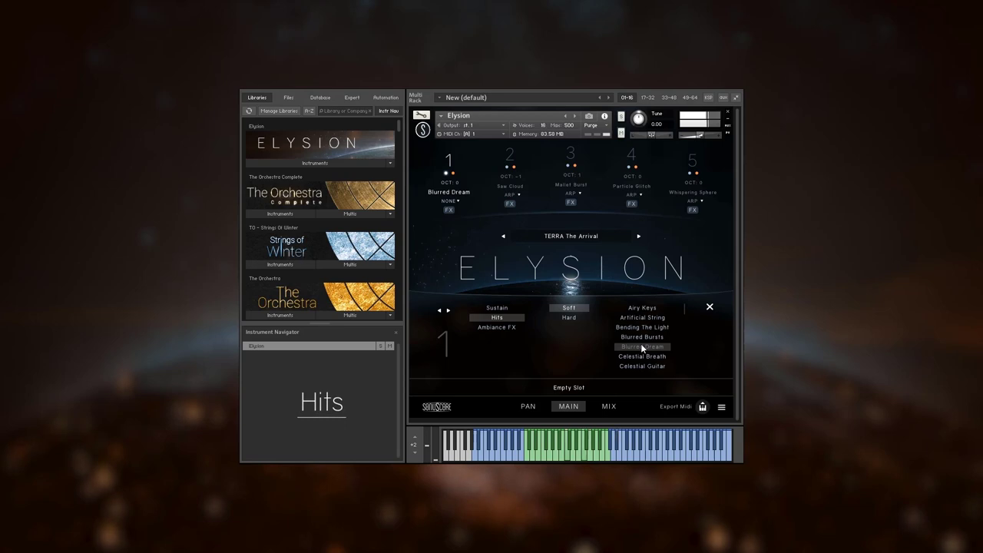
left_click(507, 328)
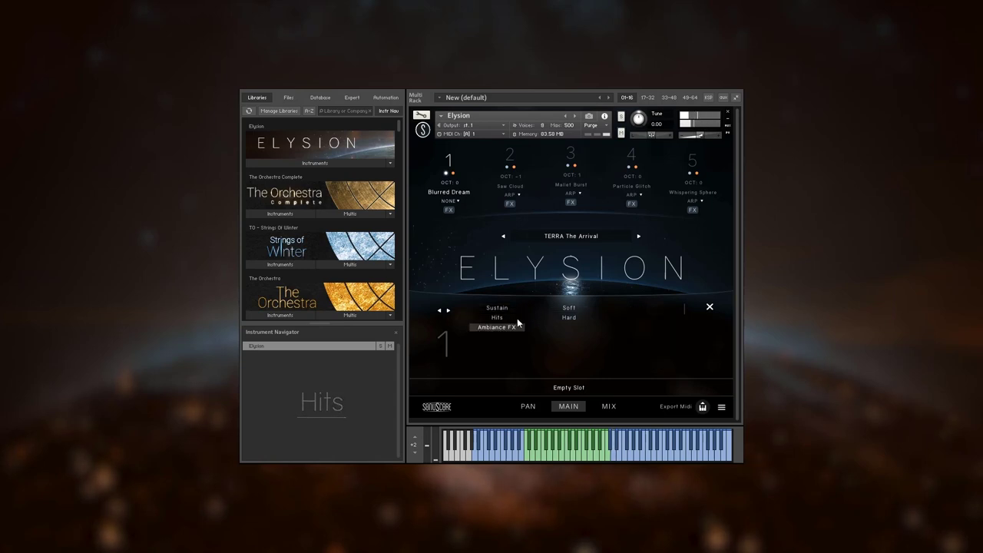
left_click(567, 308)
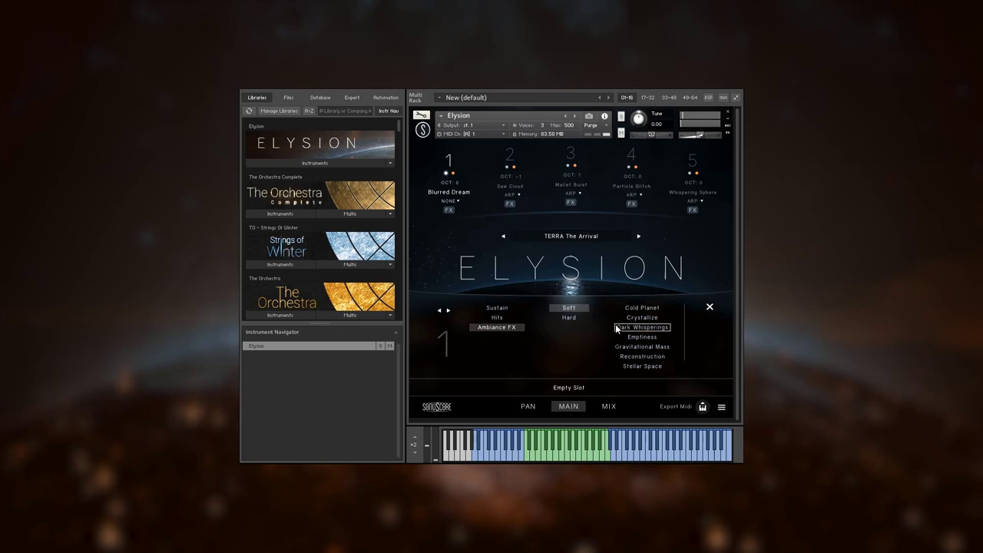
left_click(660, 347)
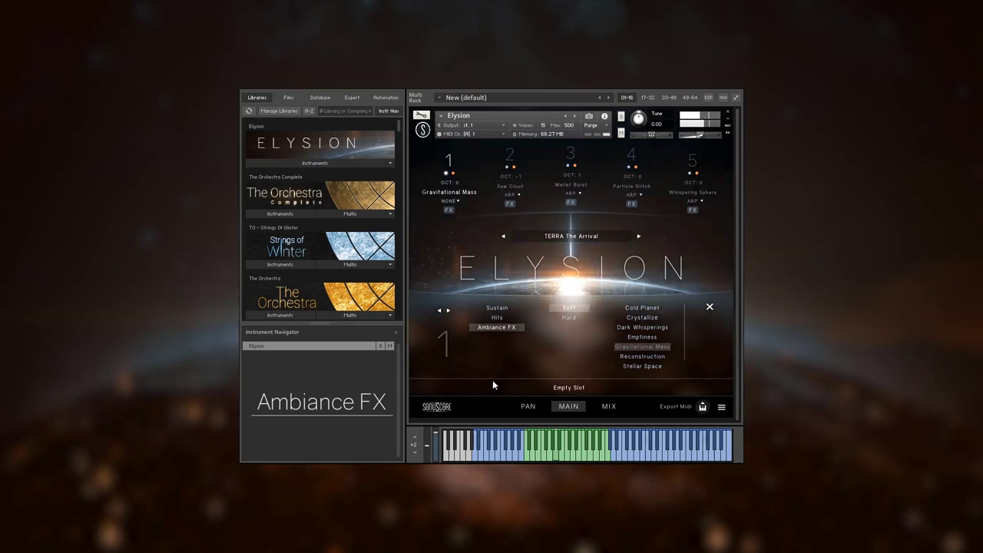
- Audition the hard hit Dark Challenger in slot 1, then load the Sustain sound Acid Saw
left_click(497, 317)
left_click(568, 317)
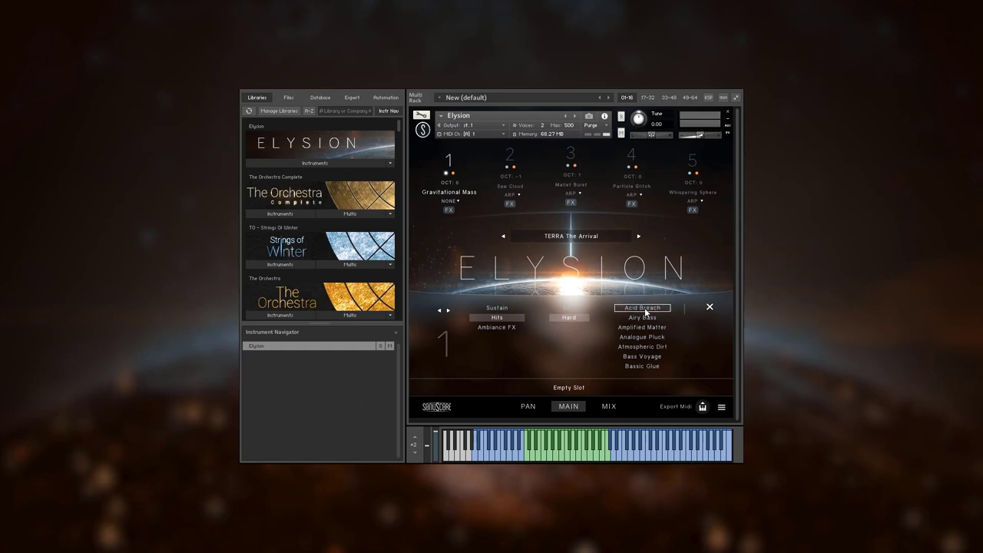
left_click_drag(684, 315, 677, 327)
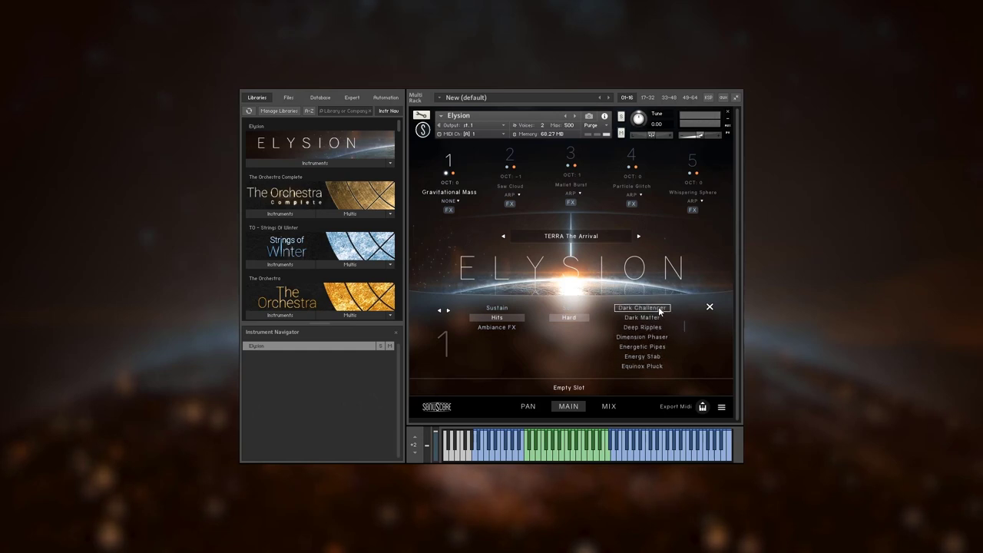
left_click(658, 308)
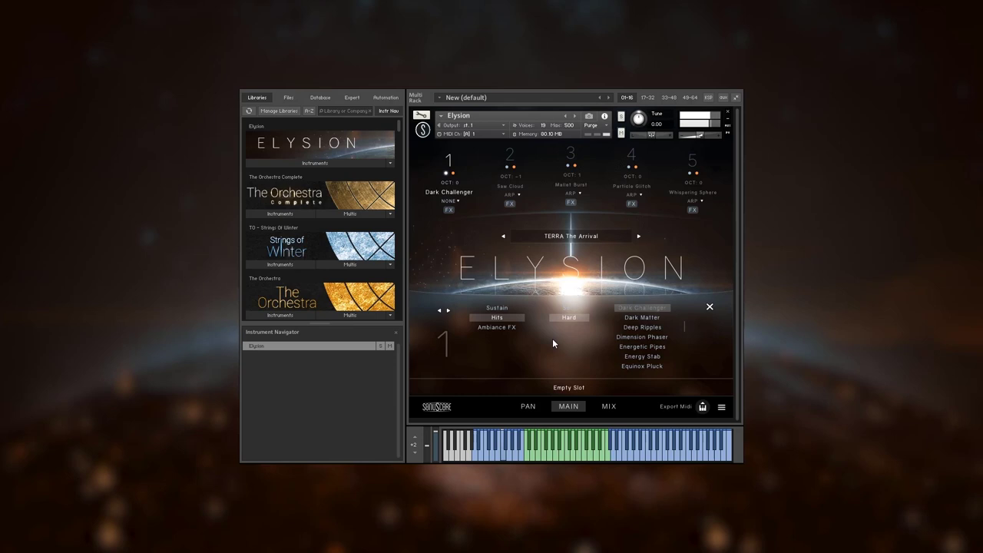
left_click(516, 310)
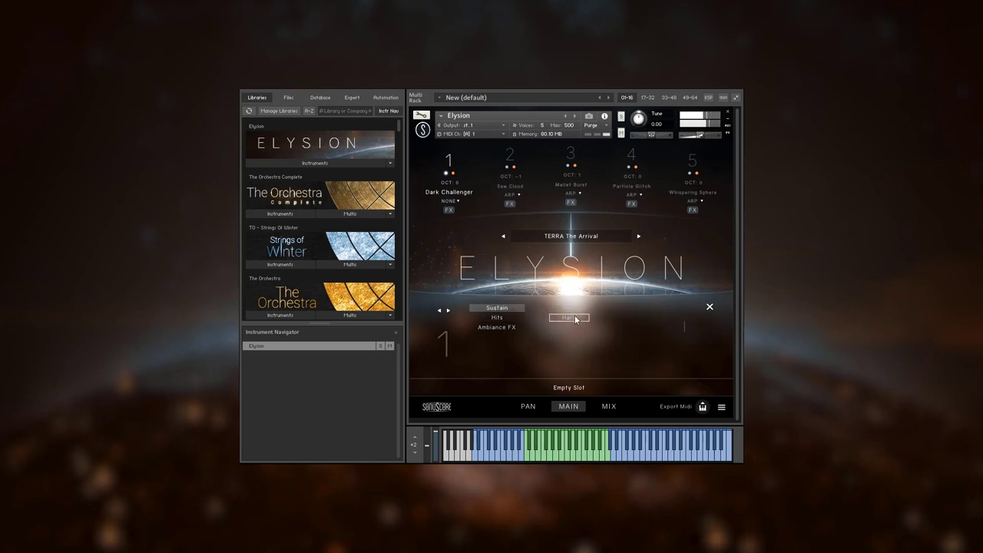
left_click(634, 309)
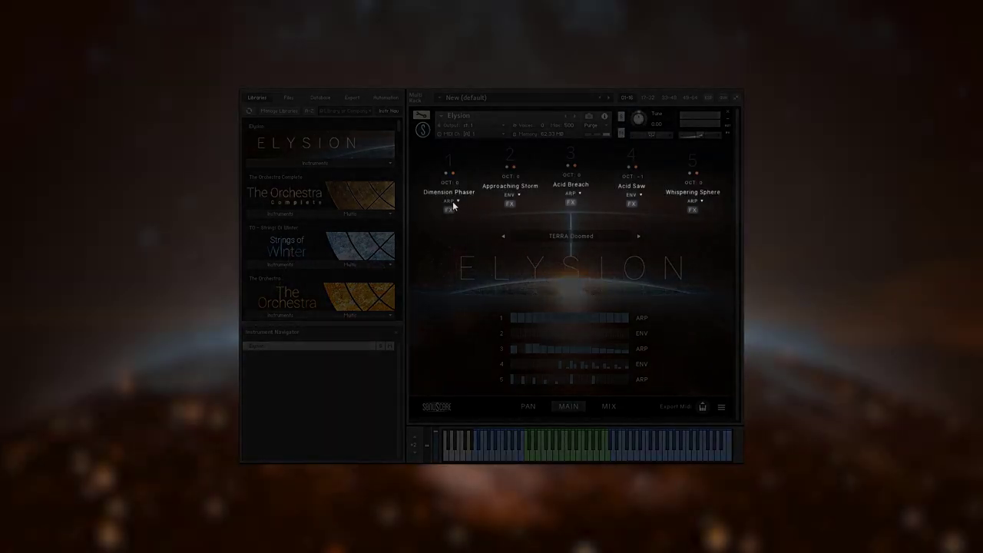
- Review pattern modes for layer 1, Approaching Storm and Acid Saw, keeping the latter two on envelope
left_click(452, 201)
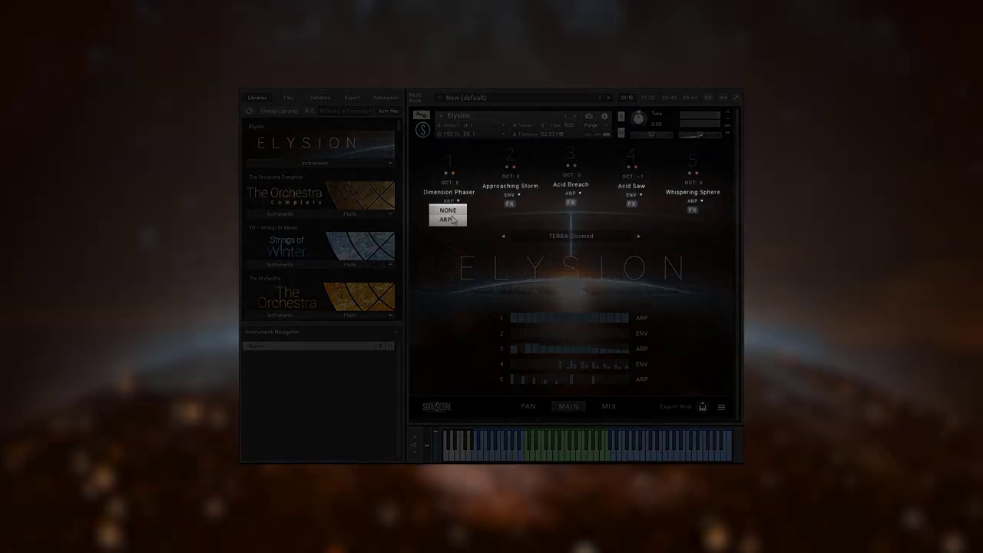
left_click(512, 196)
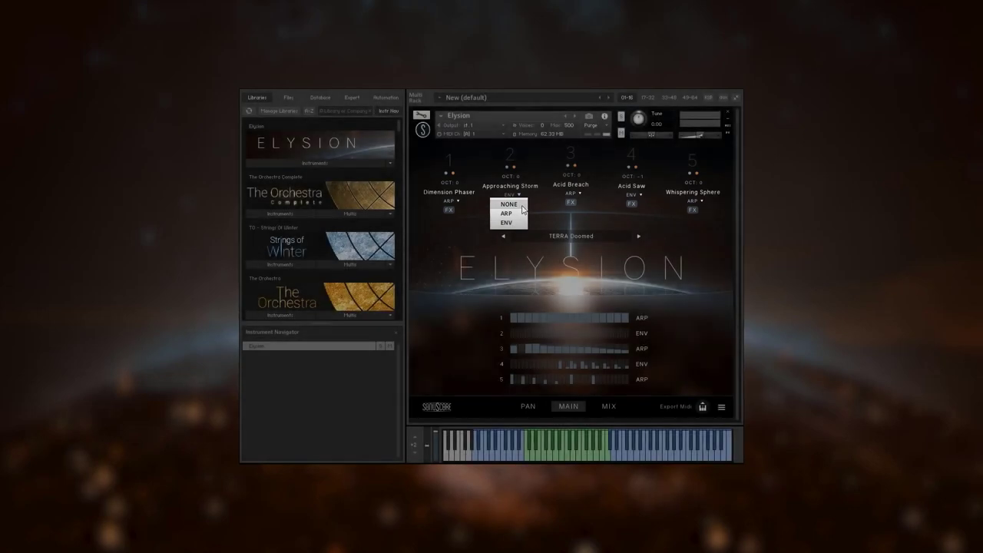
left_click(558, 210)
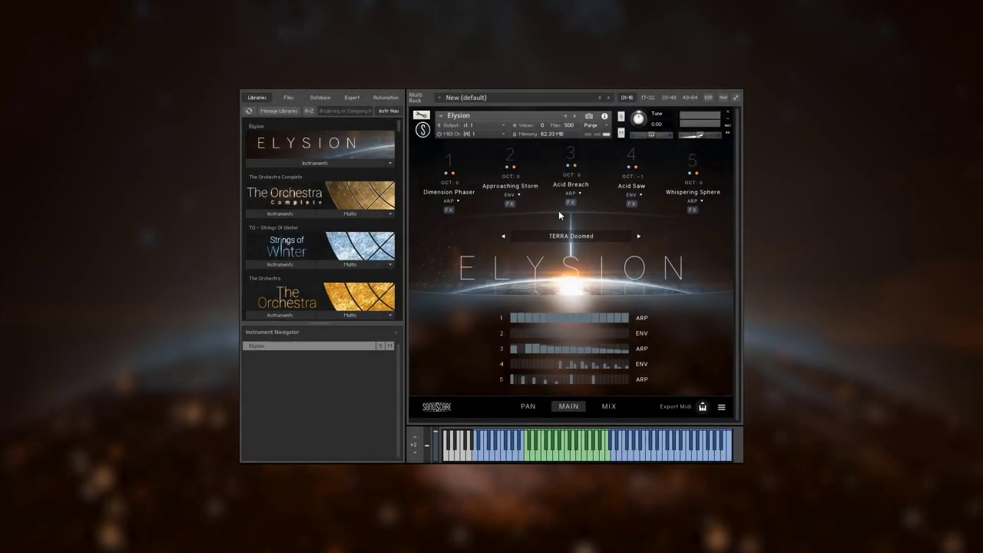
left_click(631, 196)
left_click(599, 203)
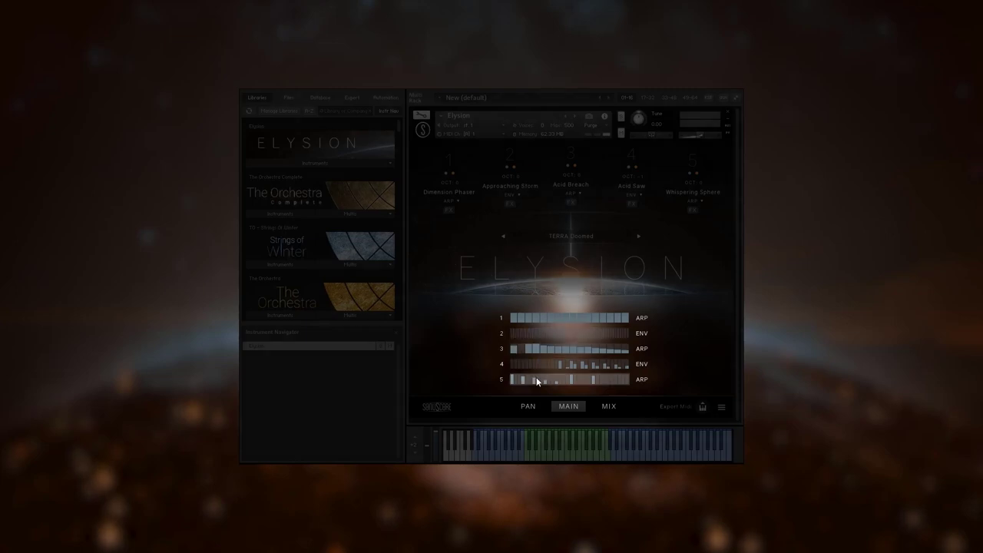
- Open the arp step editor and cycle through all five layers' patterns back to layer 1
left_click(542, 317)
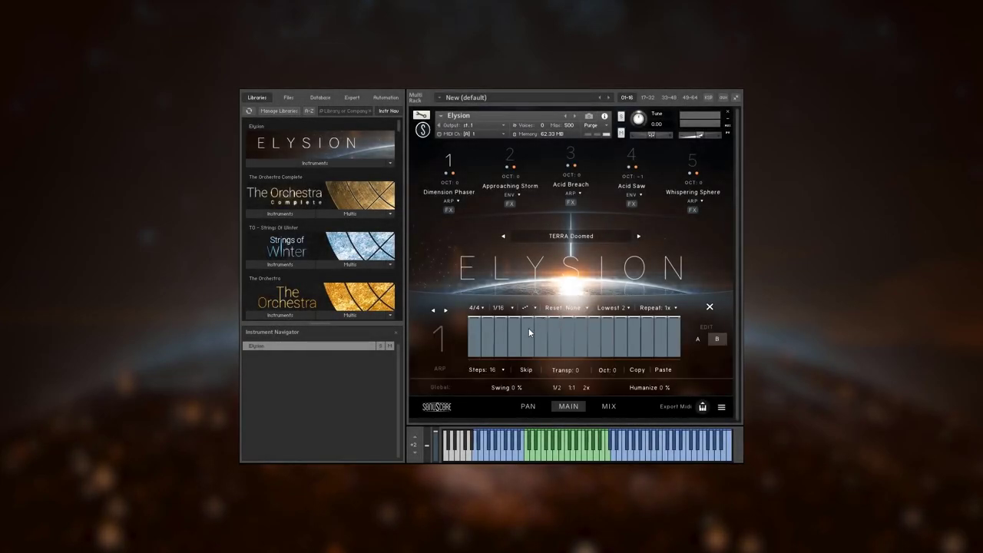
left_click(511, 160)
left_click(571, 154)
left_click(666, 150)
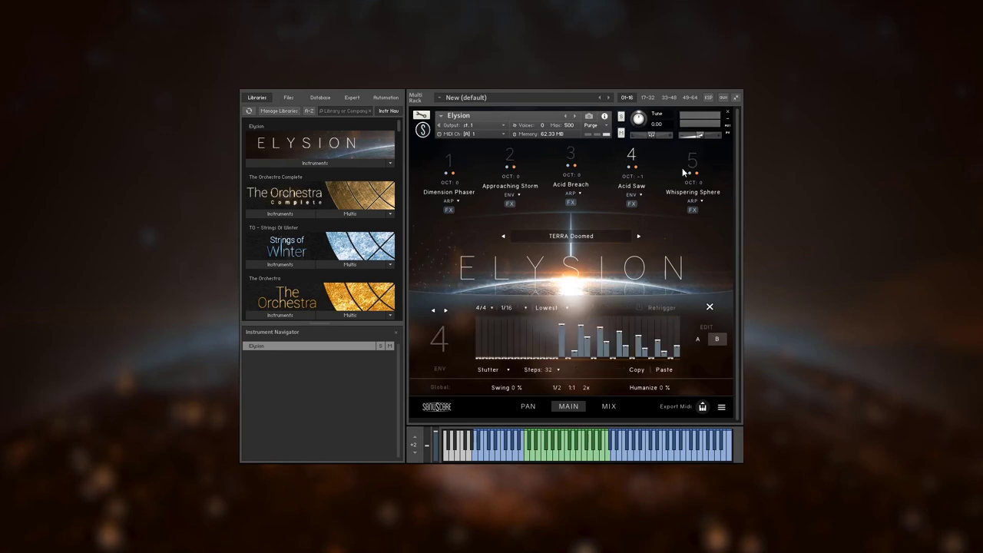
left_click(446, 311)
left_click(446, 311)
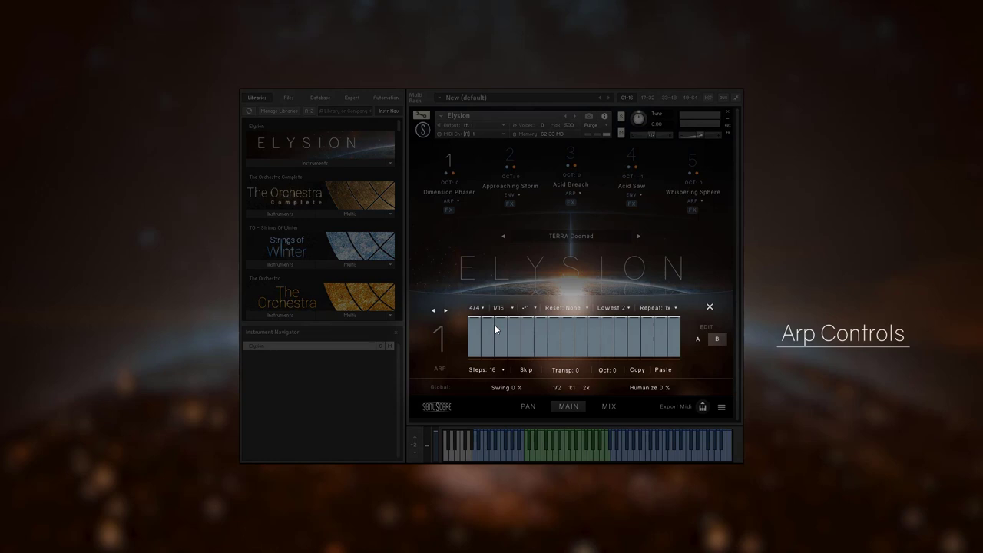
- Lower arp steps 2–4, set Reset to 1 Bar, Lowest 2 Off, and keep 4/4
mouse_move(484, 328)
left_mouse_down()
mouse_move(511, 344)
mouse_move(514, 321)
mouse_move(545, 347)
left_mouse_up()
left_click(563, 307)
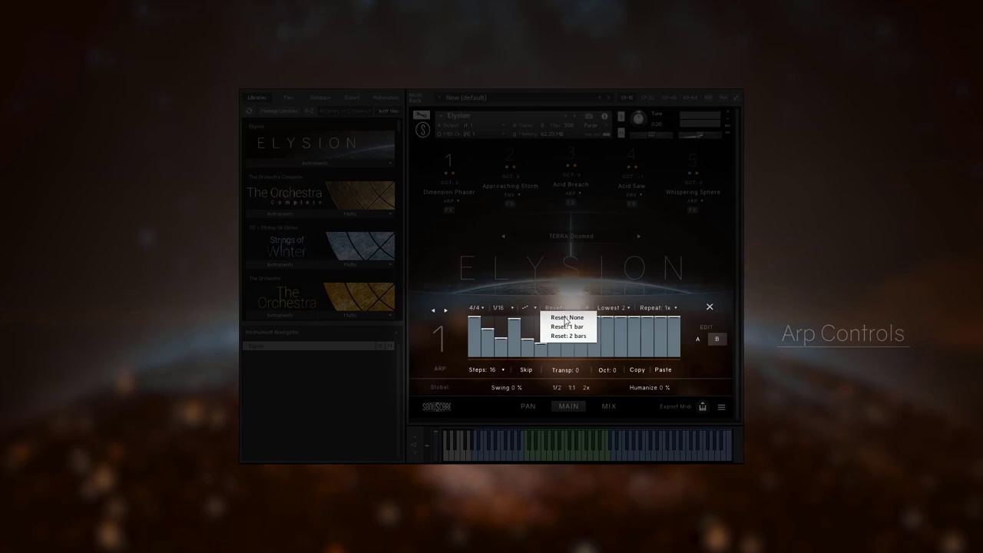
left_click(569, 325)
left_click(610, 308)
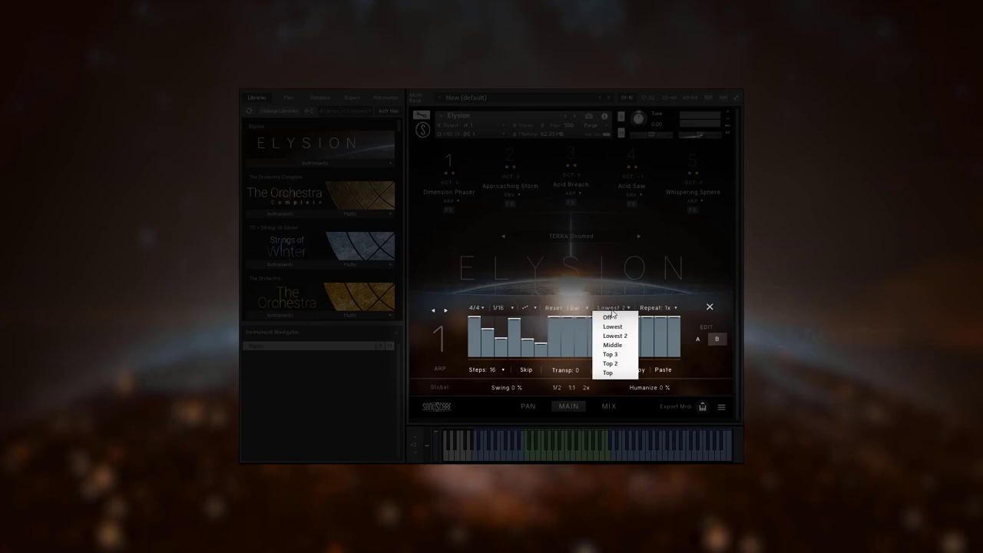
left_click(610, 320)
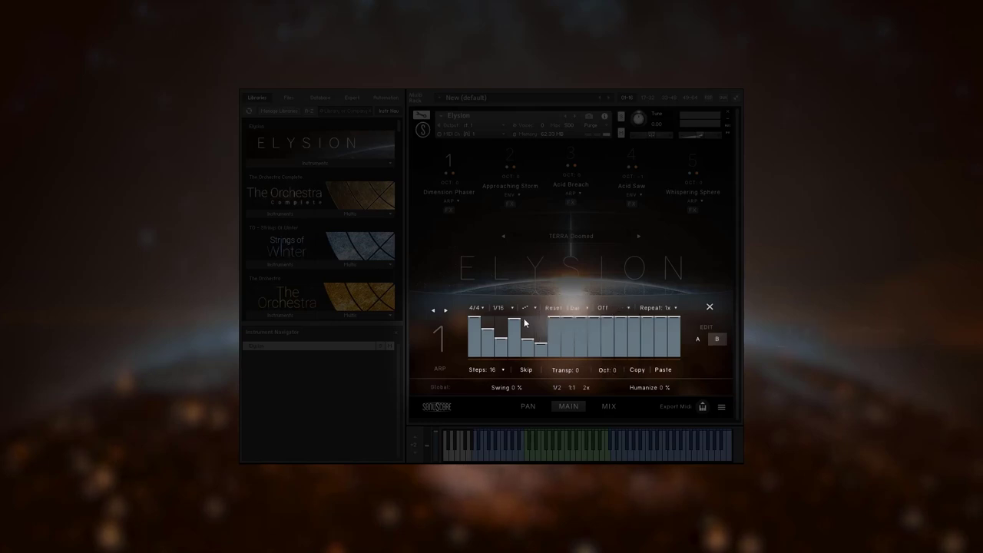
left_click(481, 308)
left_click(527, 296)
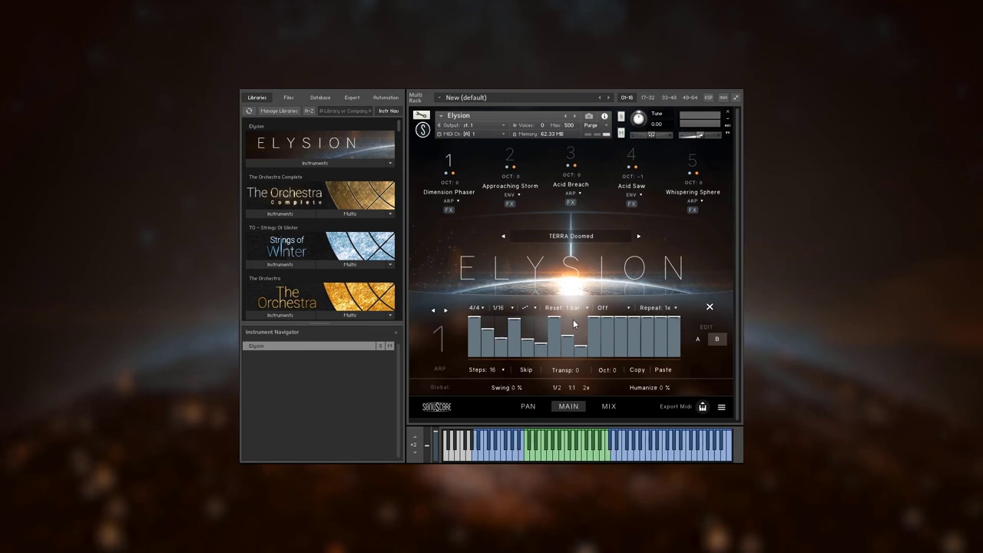
- Draw a bell-shaped curve in layer 2's envelope editor and switch the envelope to Stutter
left_click(446, 311)
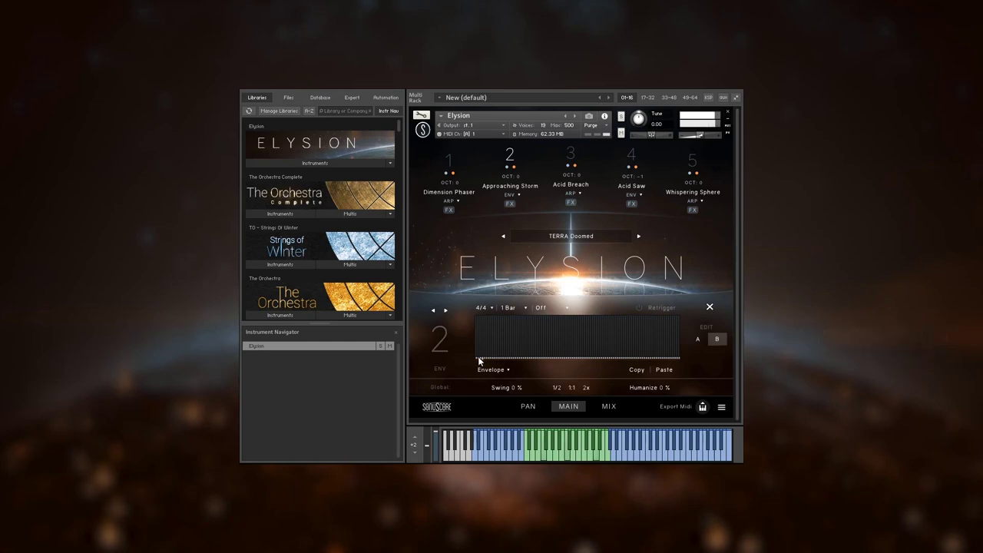
mouse_move(477, 356)
left_mouse_down()
mouse_move(565, 320)
mouse_move(679, 358)
left_mouse_up()
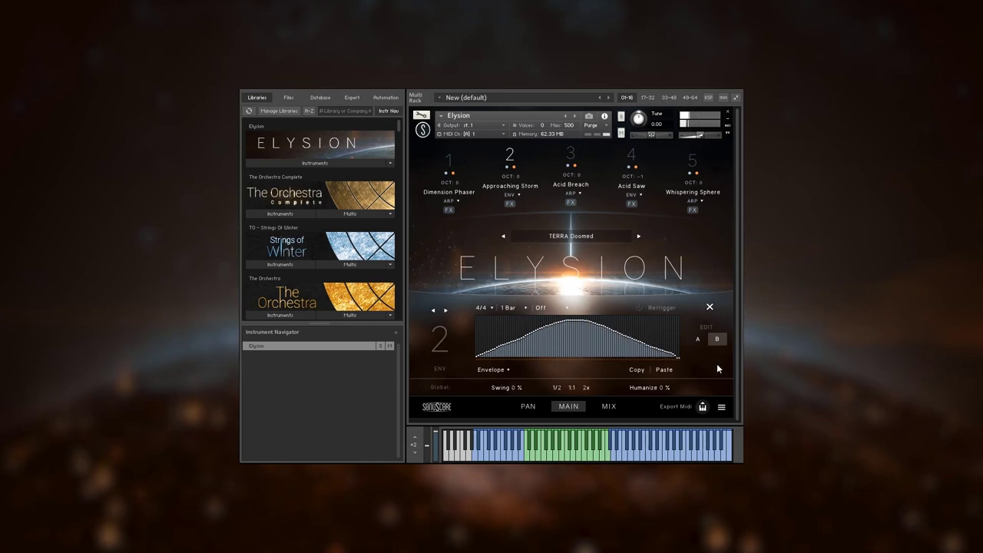
left_click(501, 371)
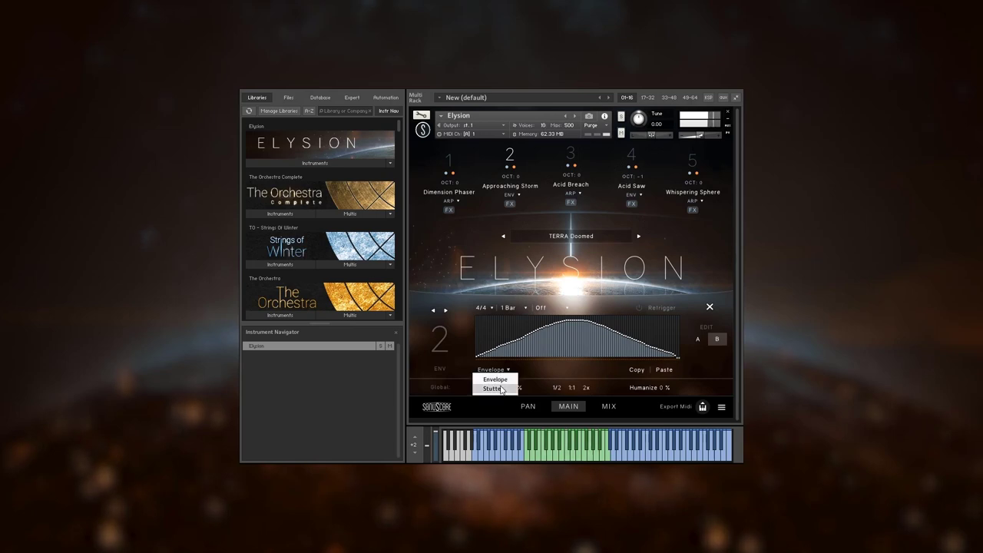
left_click(500, 381)
- Set the stutter rate to 1/16 and raise stutter steps 1, 5 and 6
left_click(505, 308)
left_click(510, 335)
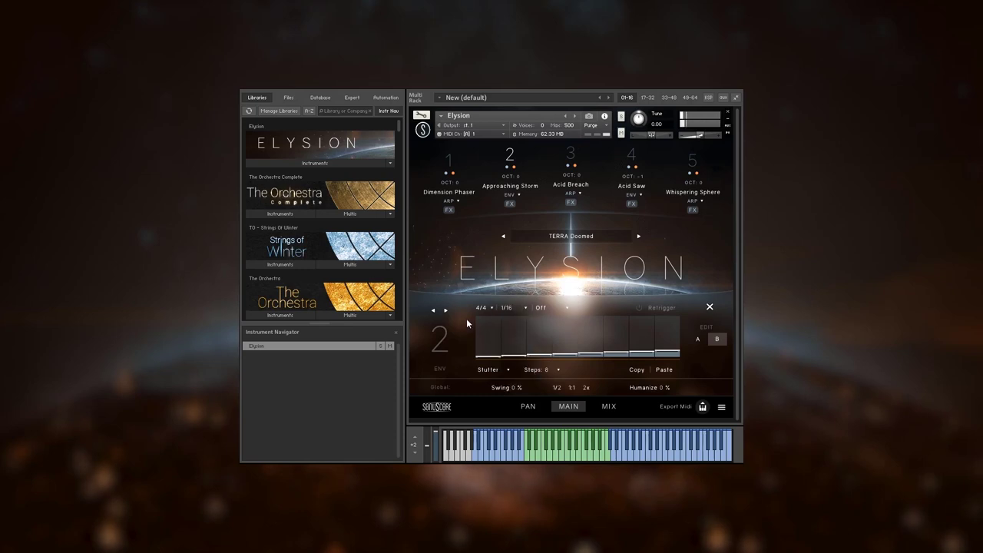
left_click(488, 318)
left_click_drag(594, 326, 606, 326)
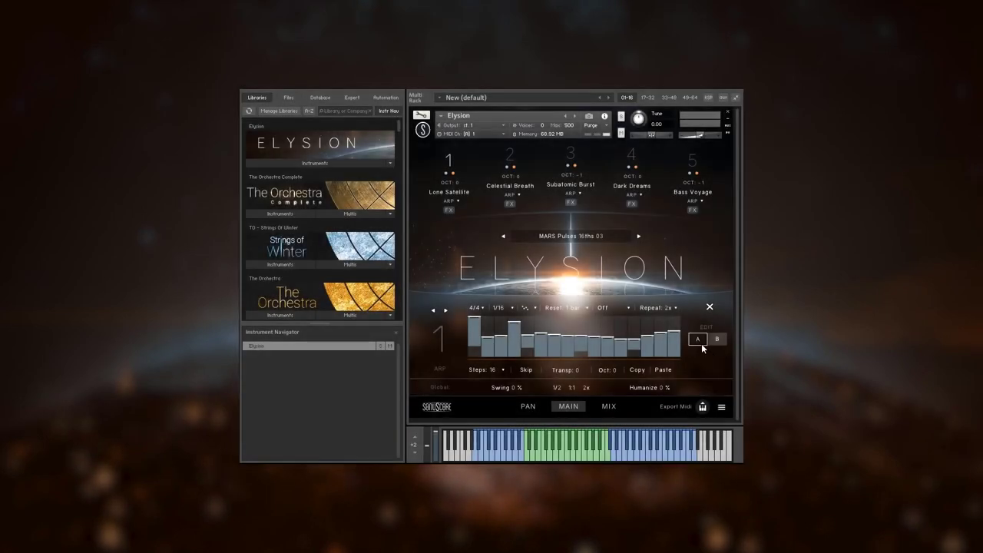
- Toggle part 1's arpeggio between patterns A and B several times, finishing on A
left_click(701, 346)
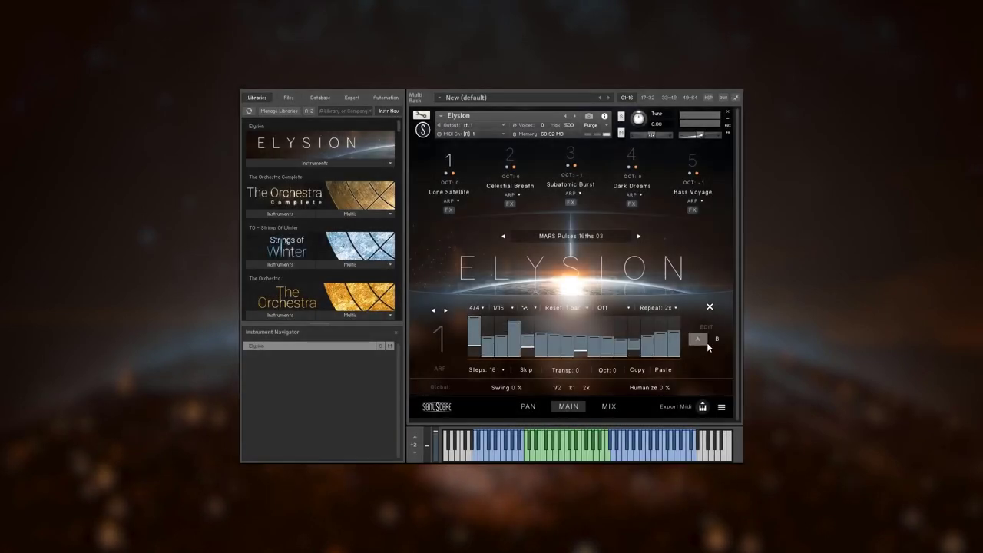
left_click(715, 342)
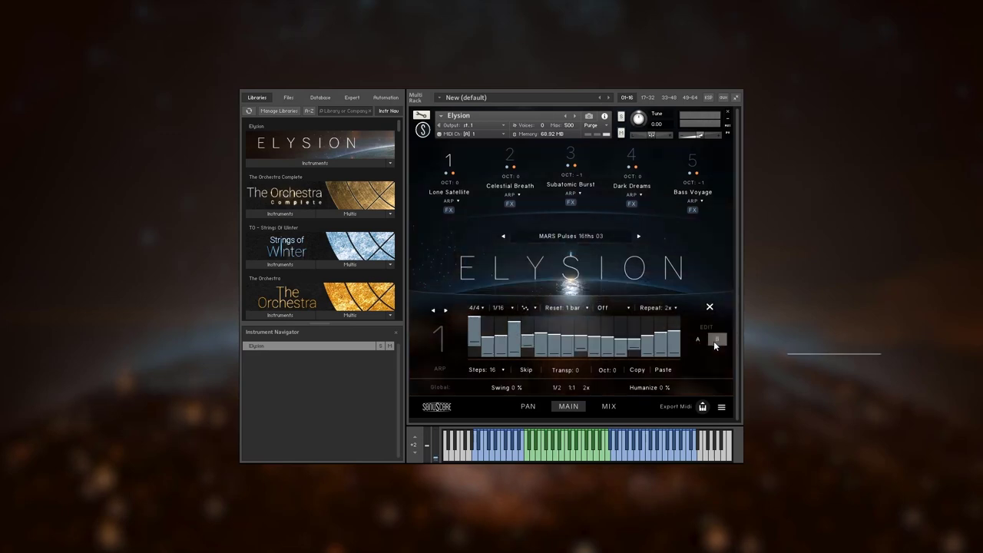
left_click(698, 341)
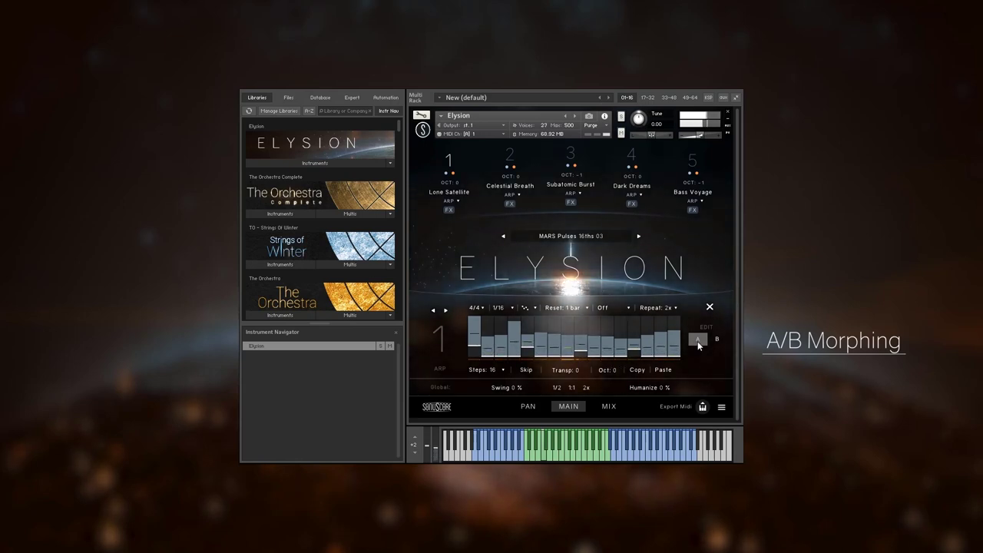
left_click(714, 339)
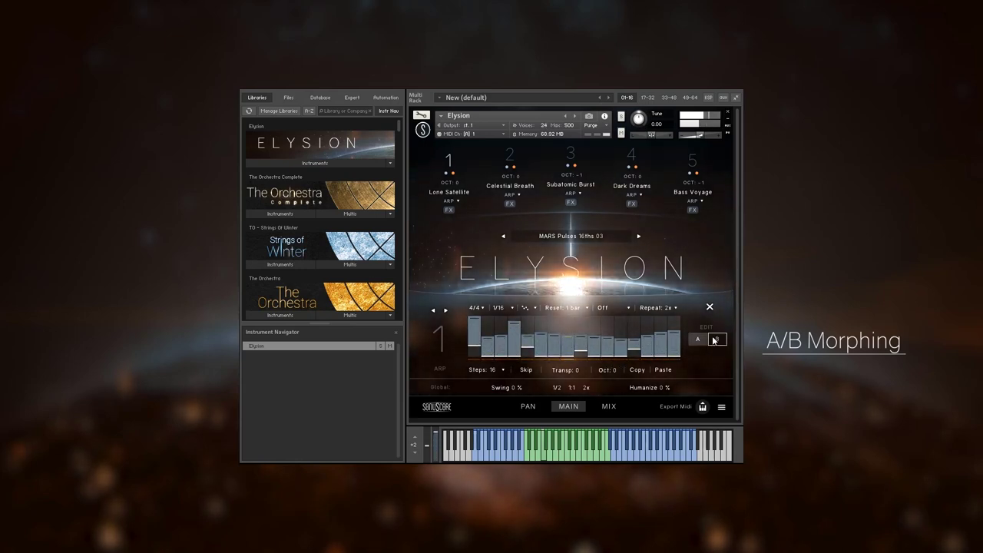
left_click(700, 339)
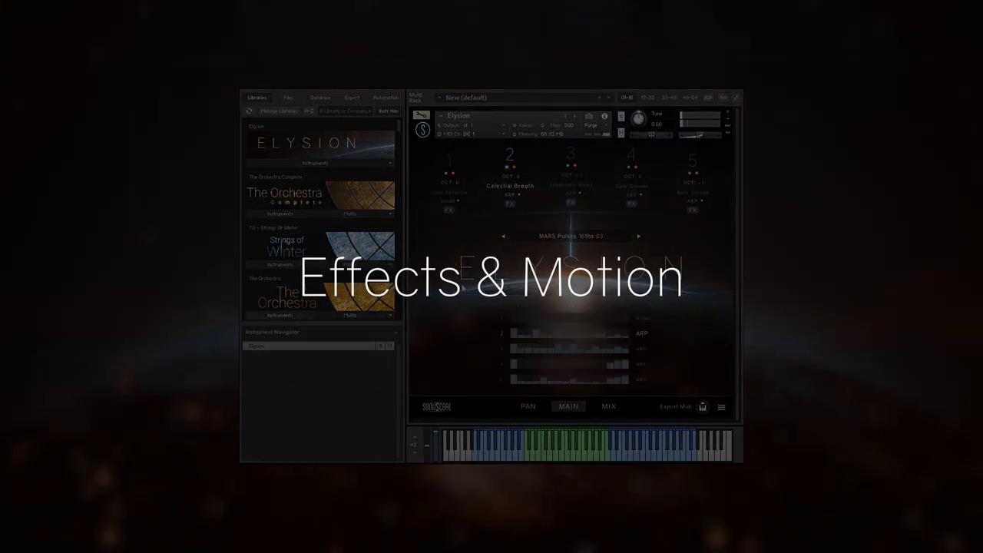
- View Celestial Breath's EQ, MOD, SAT and FILTER effect pages, then open Subatomic Burst's FX
left_click(510, 204)
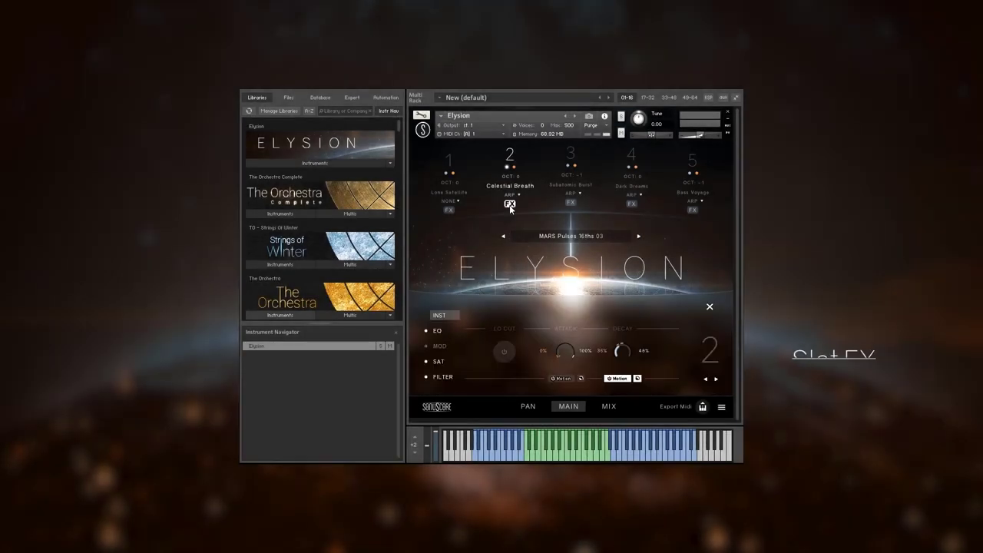
left_click(440, 333)
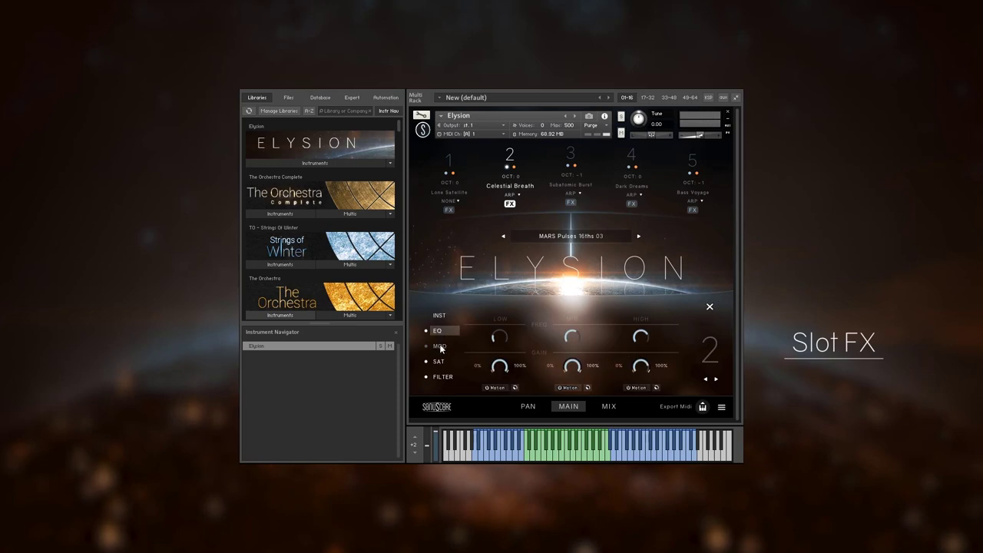
left_click(440, 347)
left_click(563, 310)
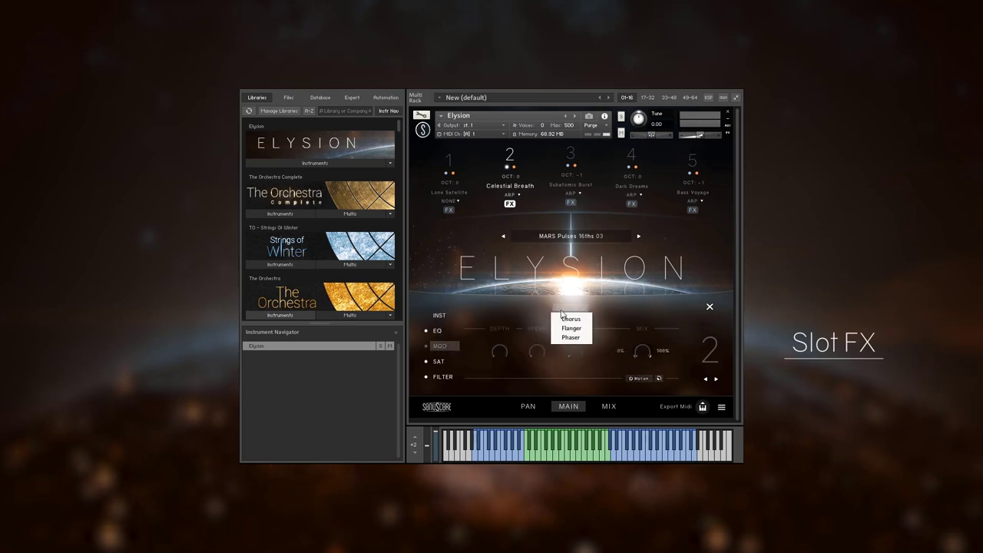
left_click(442, 360)
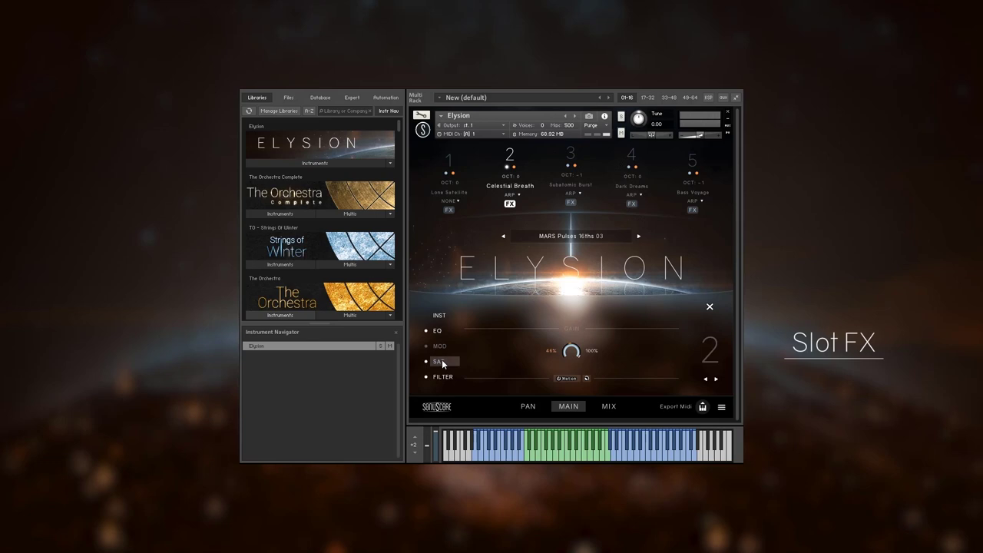
left_click(445, 376)
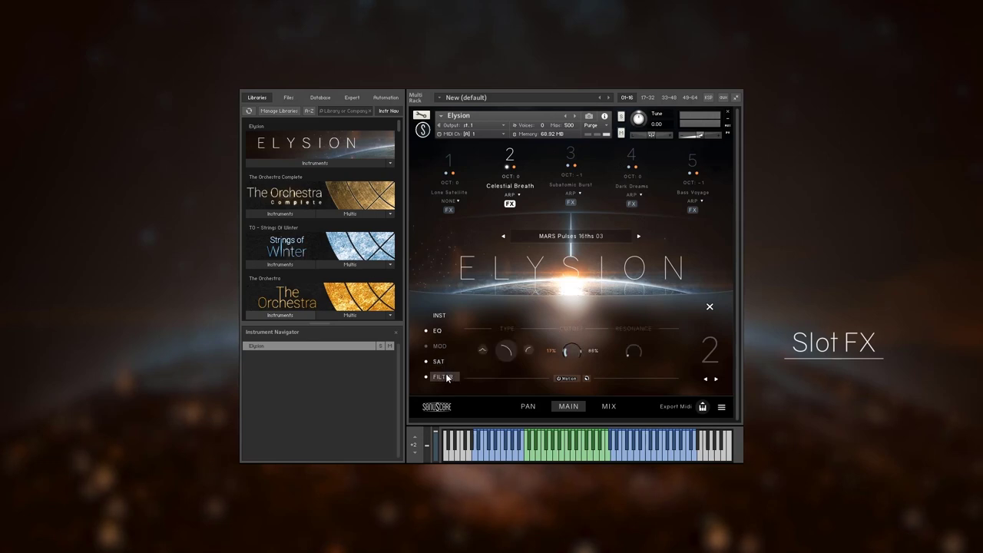
left_click(571, 202)
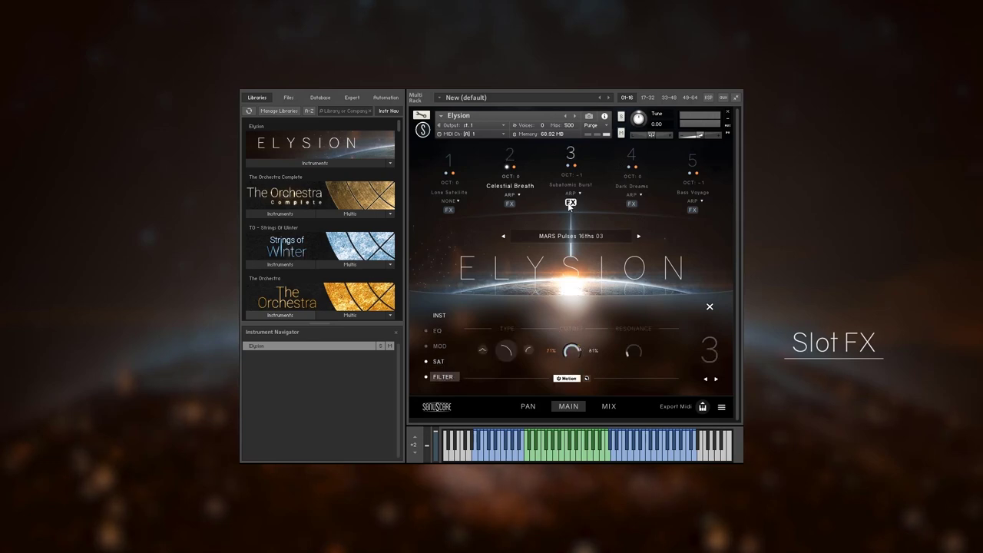
- Turn on Motion for the filter cutoff of slot 2's Celestial Breath layer
left_click(510, 203)
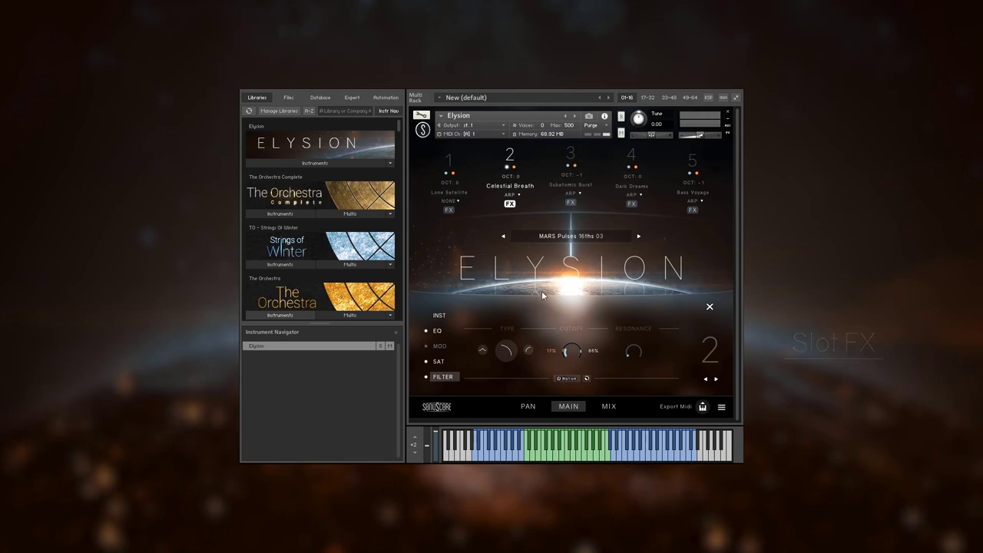
left_click(567, 378)
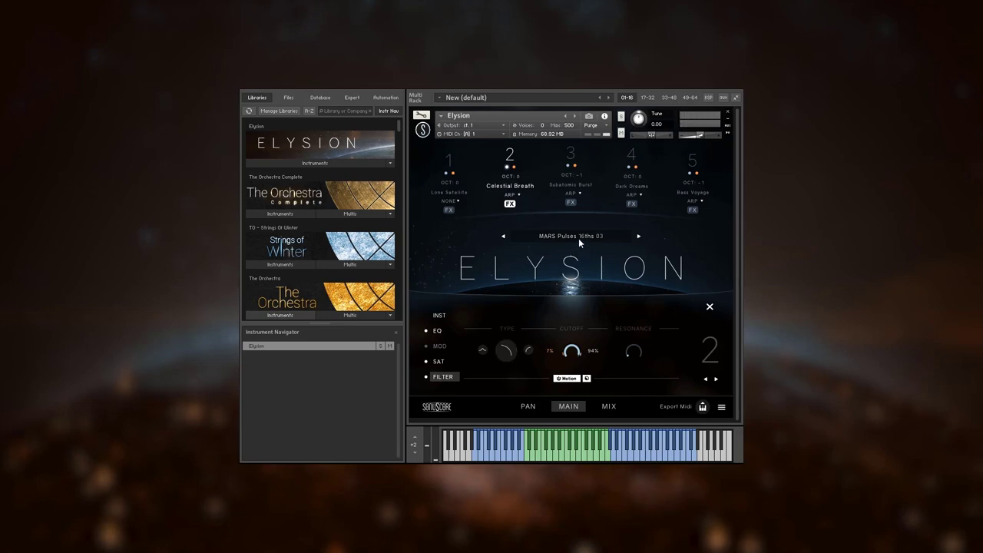
- Load the MARS Bad Awakening theme and confirm in Settings that motion stays on CC 1
left_click(638, 236)
left_click(709, 307)
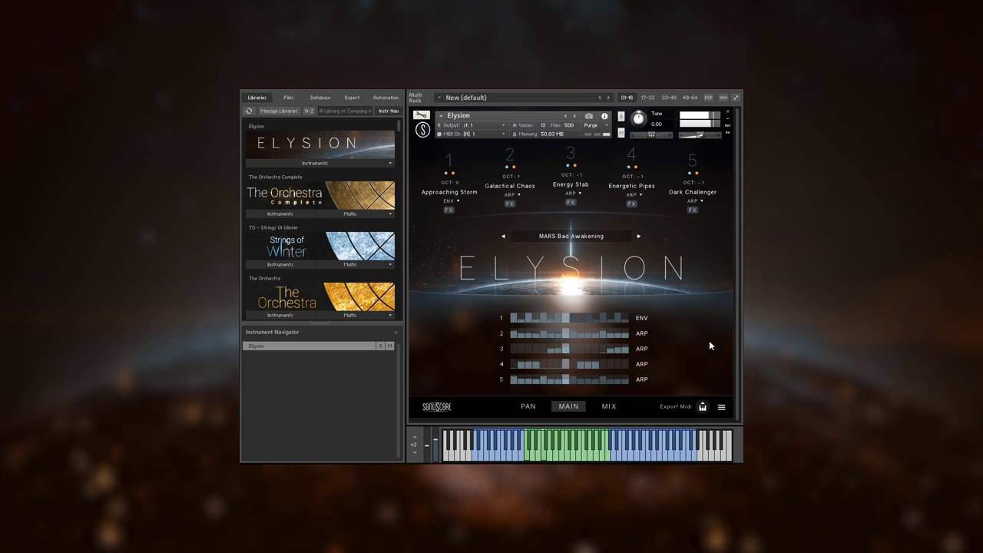
left_click(724, 407)
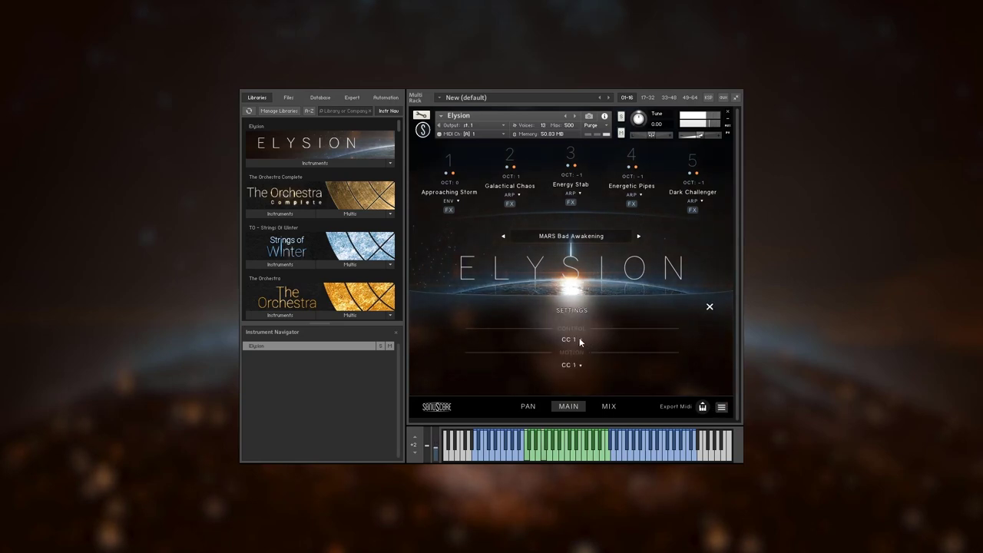
left_click(576, 365)
left_click(576, 365)
left_click(576, 364)
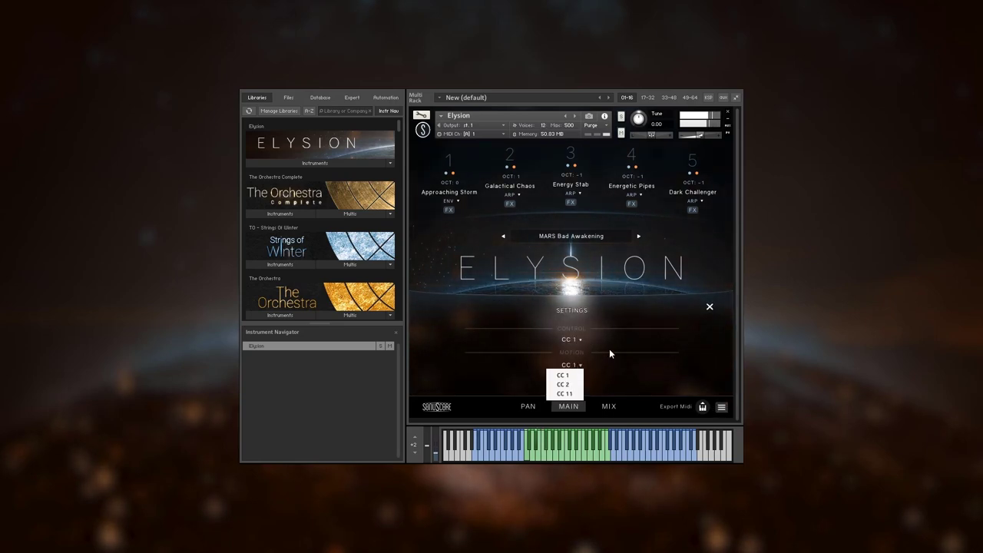
left_click(614, 345)
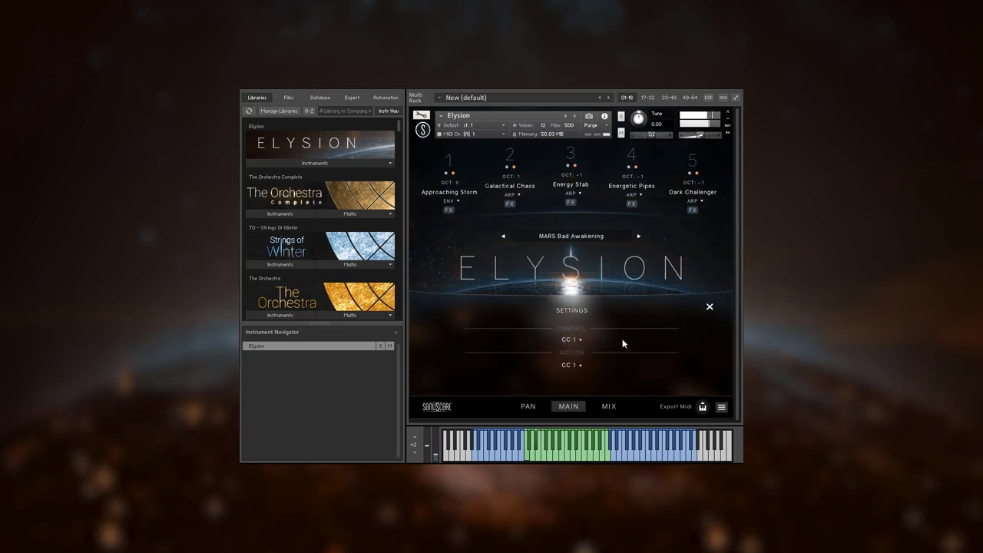
left_click(709, 308)
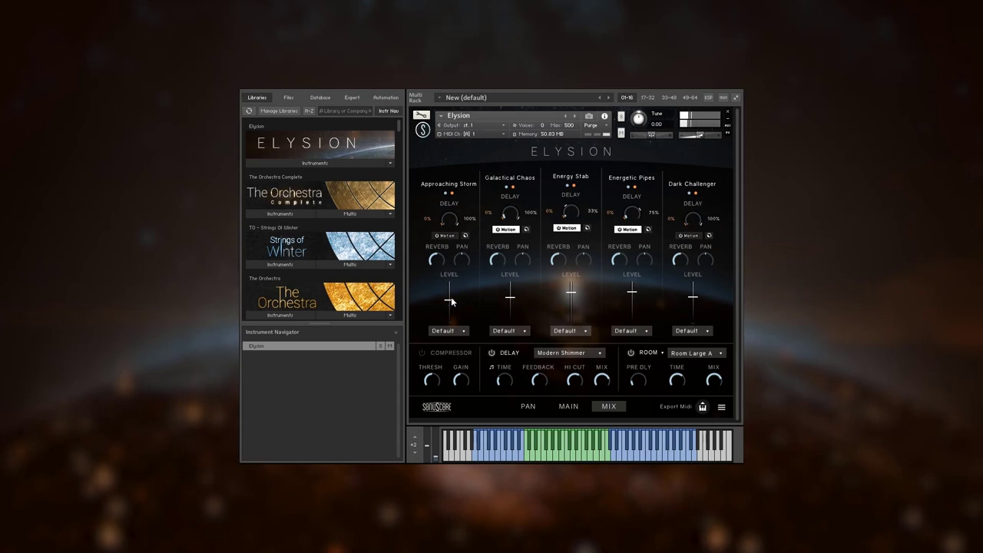
- Review the mixer lists, keeping Default output, the ROOM reverb type and Modern Shimmer delay
mouse_move(451, 301)
left_click(461, 331)
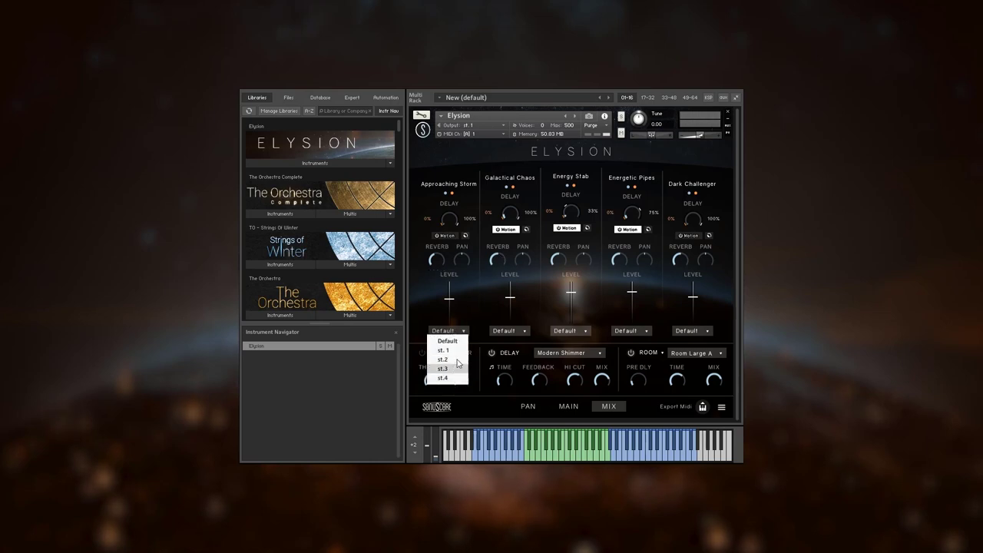
left_click(475, 316)
left_click(652, 353)
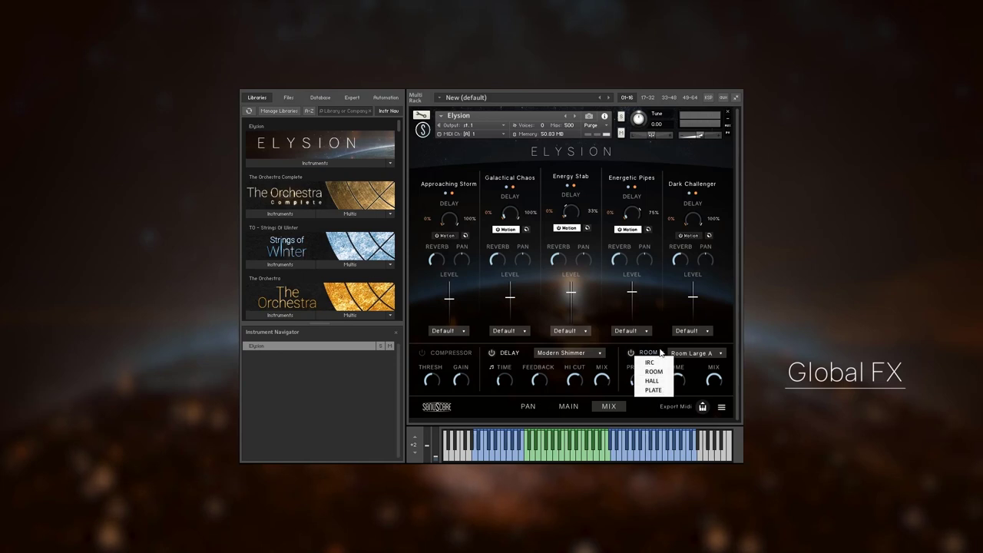
left_click(659, 350)
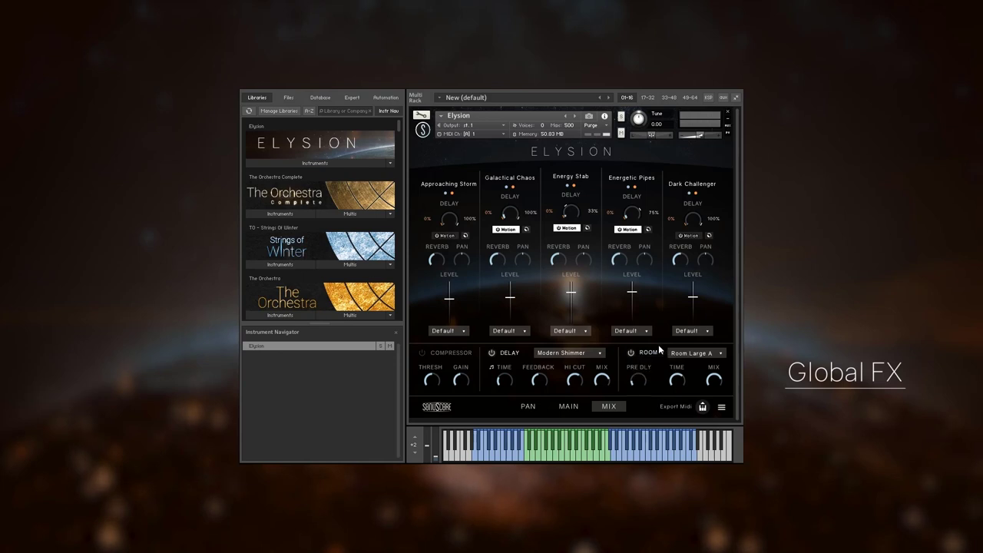
left_click(559, 352)
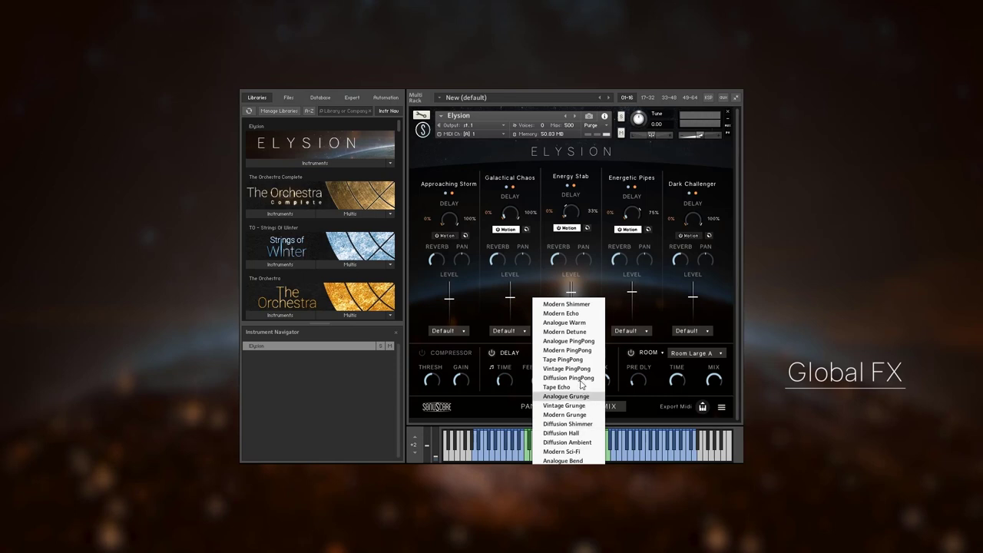
left_click(548, 283)
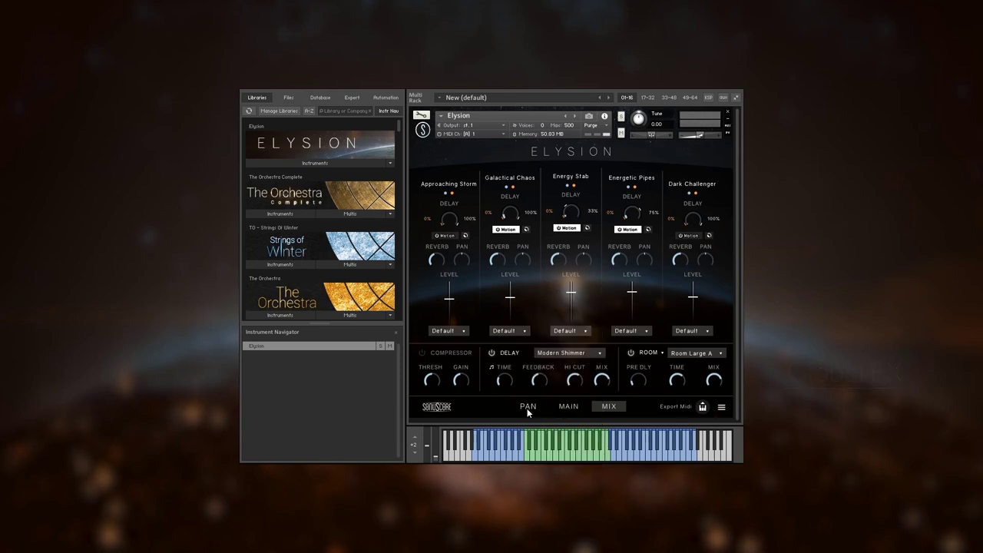
- Reshape Pan Engine 1's pattern: step 3 high, step 4 low, step 8 raised
left_click(528, 409)
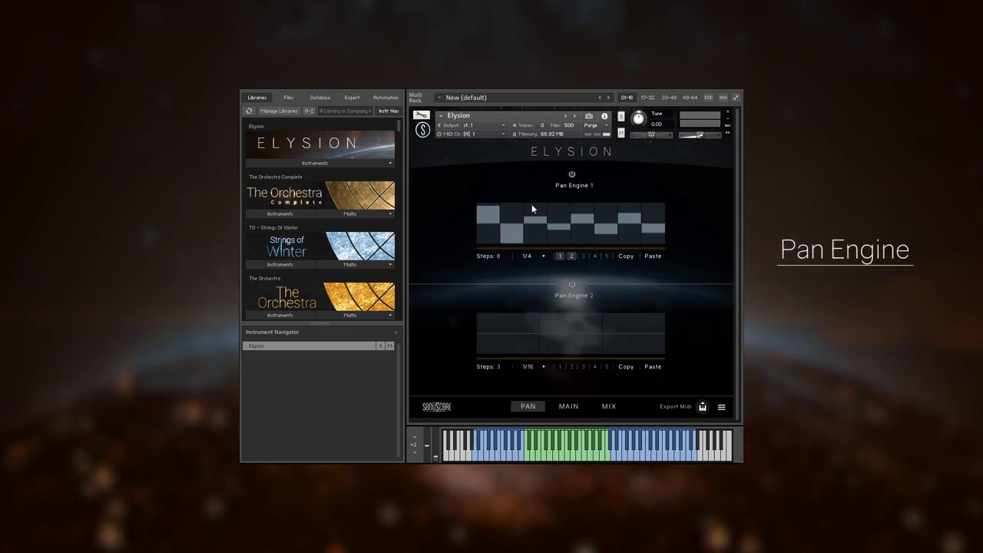
left_click_drag(531, 203, 552, 228)
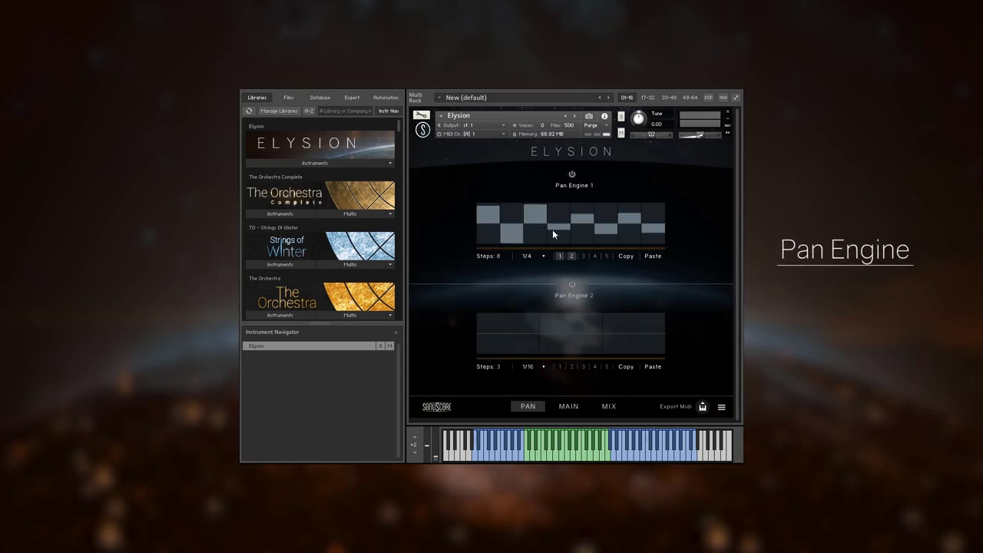
left_click(645, 215)
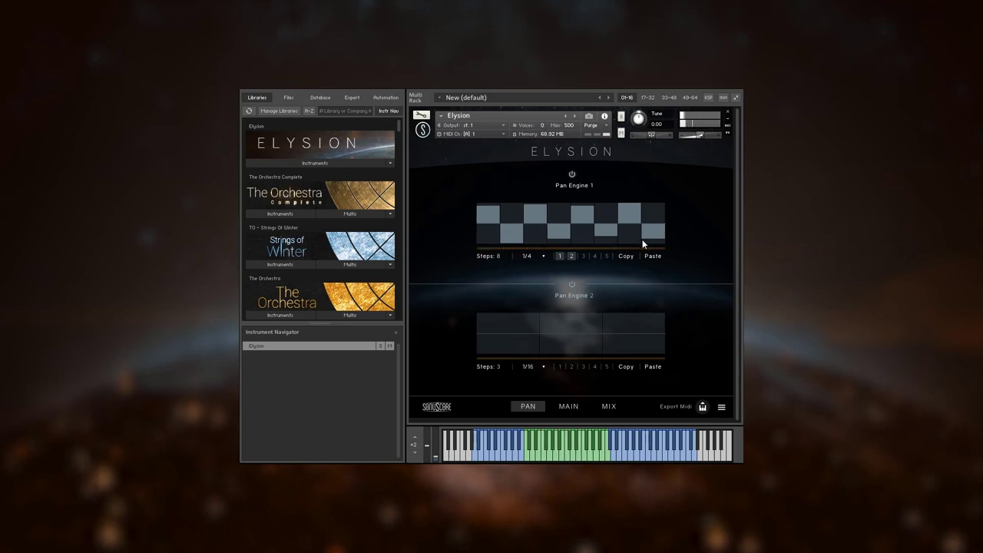
- Route part 3 through Pan Engine 1, and parts 4 and 2 through Pan Engine 2
left_click(582, 256)
left_click(595, 367)
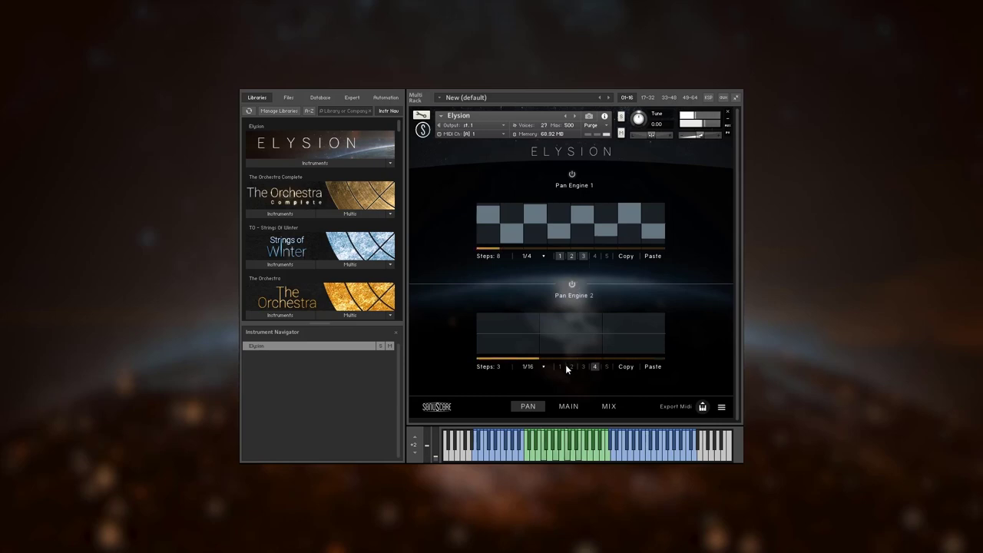
left_click(569, 367)
- Return from the pan engines to the Mix page for the five layers
left_click(608, 407)
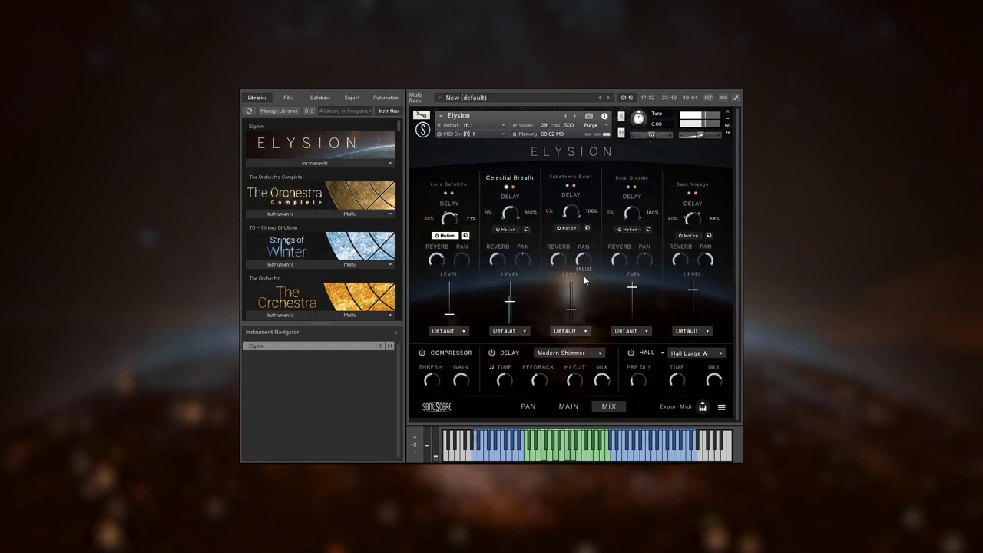